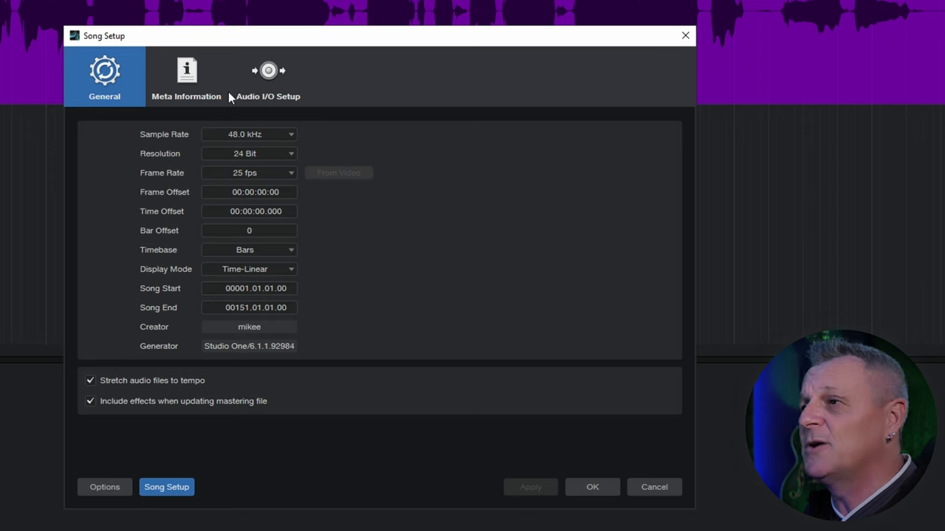
Add a mono output in the song's Audio I/O Setup and assign it to hardware output 3
{"action": "left_click", "coordinate": [268, 73]}
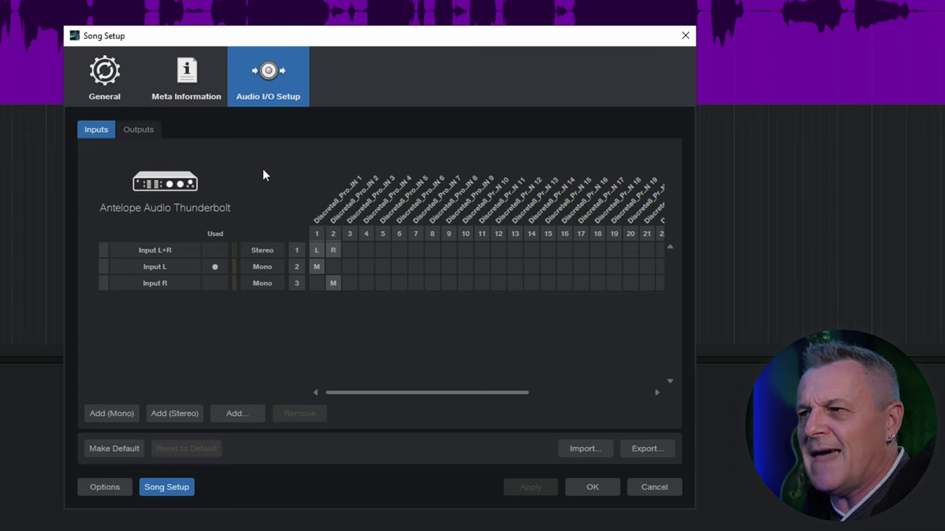
{"action": "left_click", "coordinate": [142, 133]}
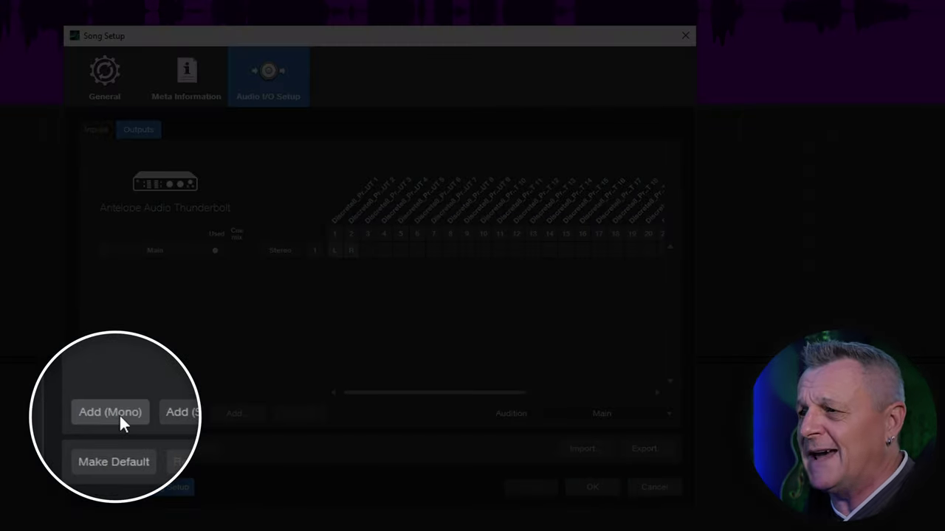
{"action": "left_click", "coordinate": [119, 415]}
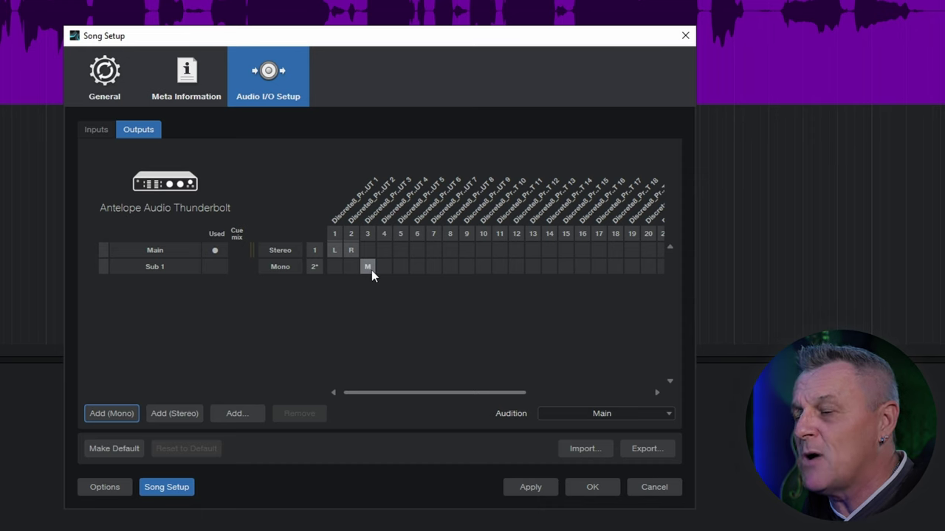
{"action": "left_click_drag", "start_coordinate": [388, 268], "coordinate": [432, 271]}
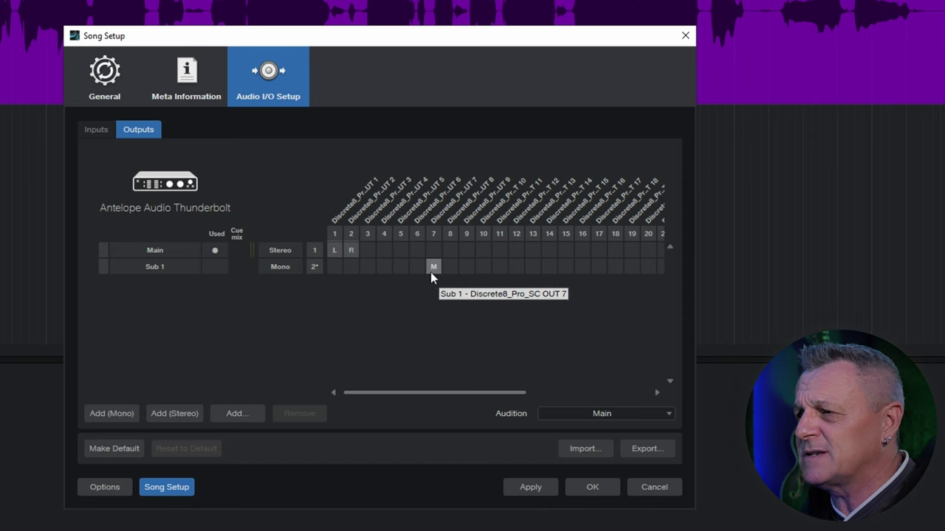
{"action": "left_click", "coordinate": [368, 267]}
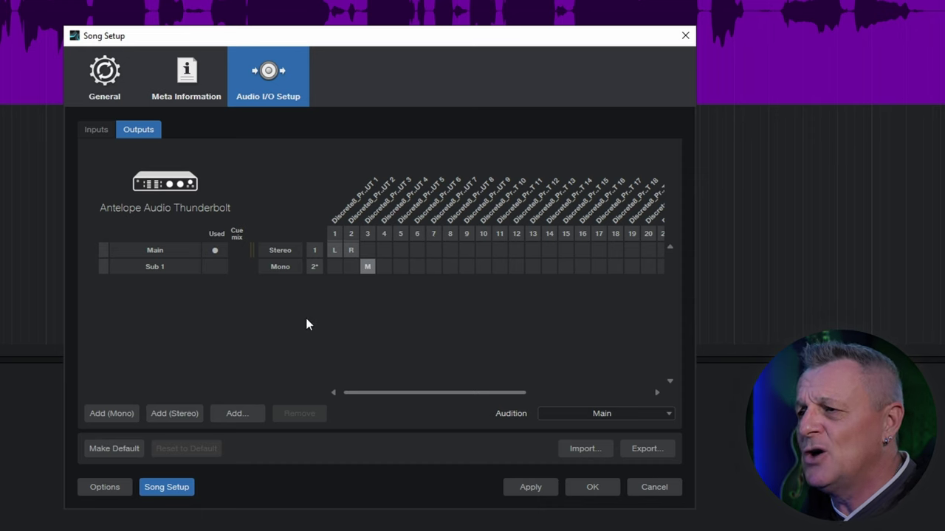
Rename the new mono output as FX Out
{"action": "double_click", "coordinate": [158, 268]}
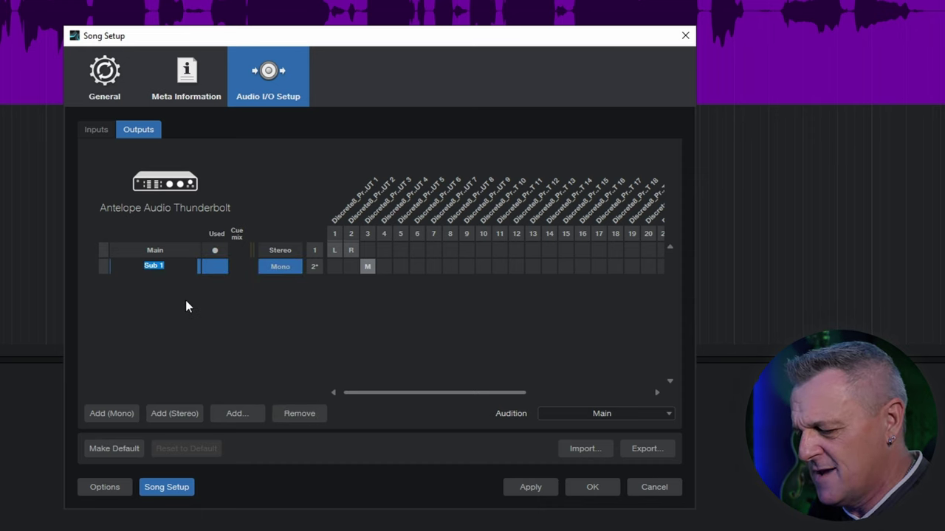
{"action": "type", "text": "FX Out"}
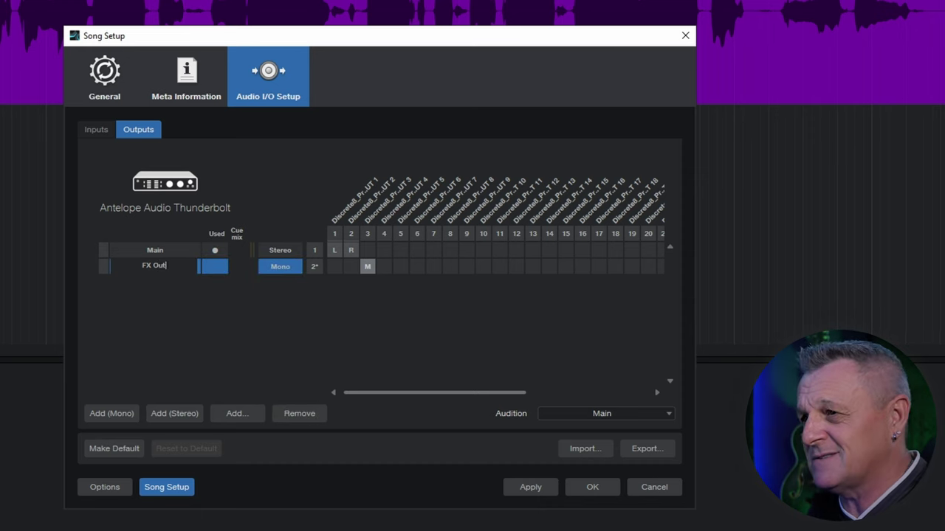
{"action": "left_click", "coordinate": [188, 298]}
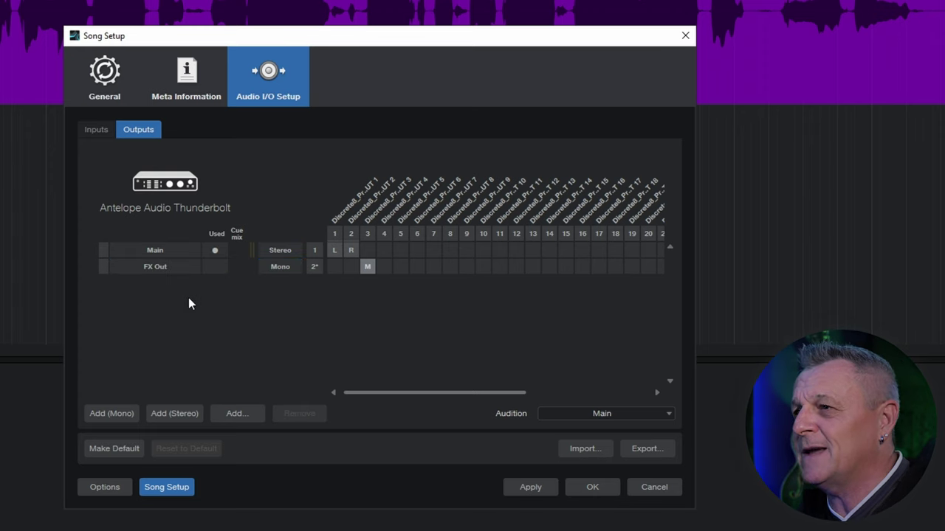
Add a mono input named FX IN on hardware input 3 and apply the song setup
{"action": "left_click", "coordinate": [96, 131]}
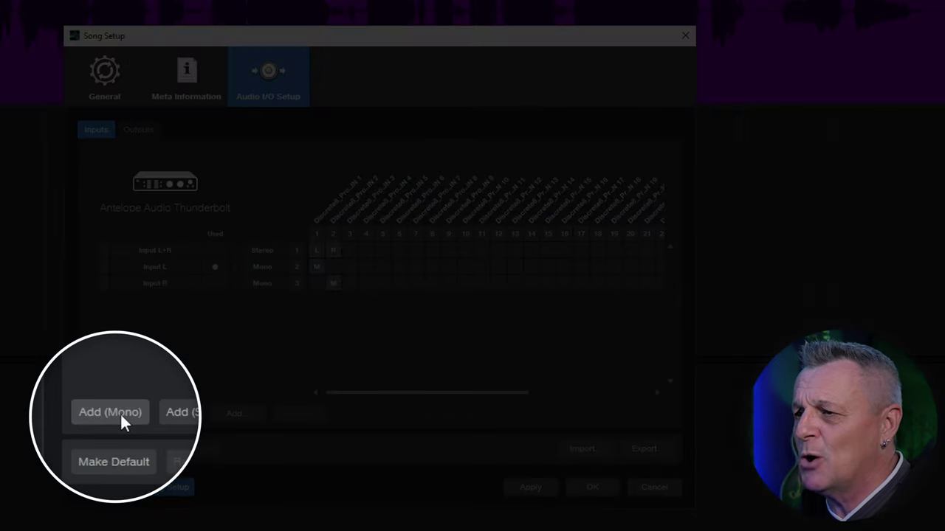
{"action": "left_click", "coordinate": [118, 414]}
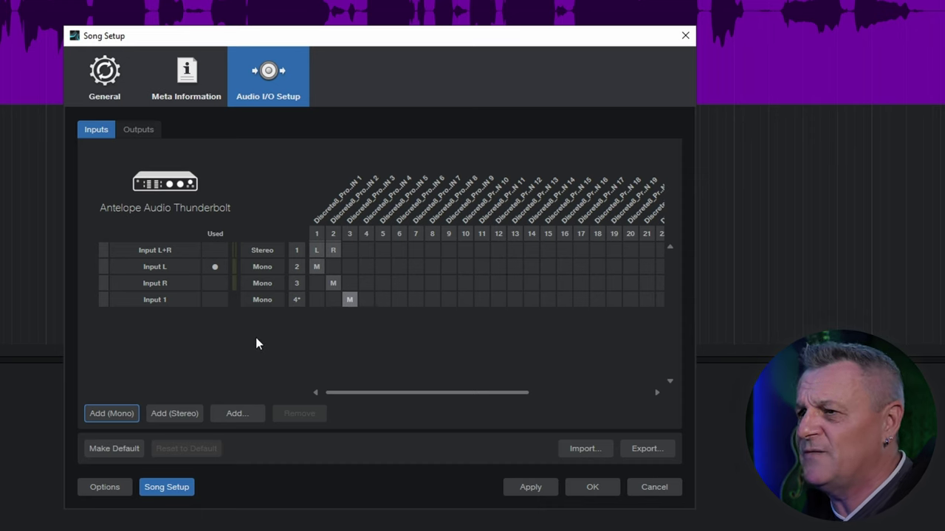
{"action": "double_click", "coordinate": [152, 299]}
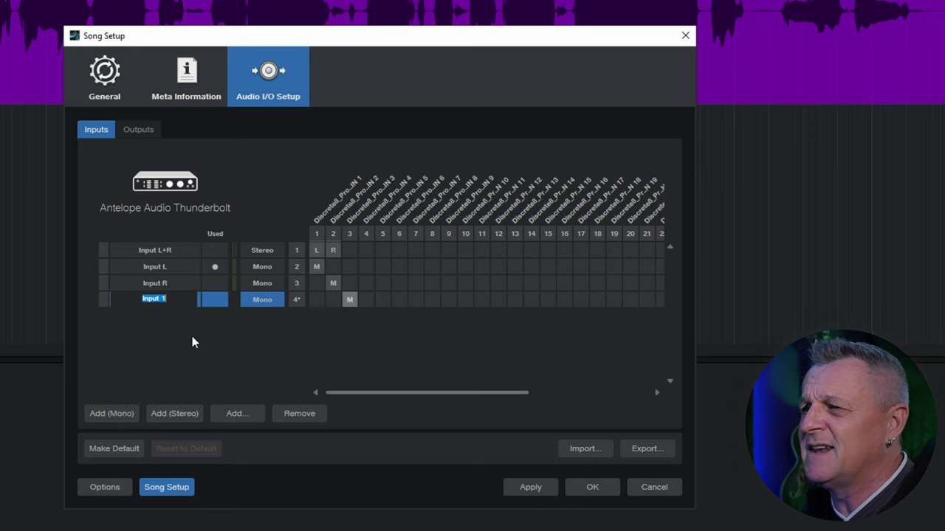
{"action": "type", "text": "FX"}
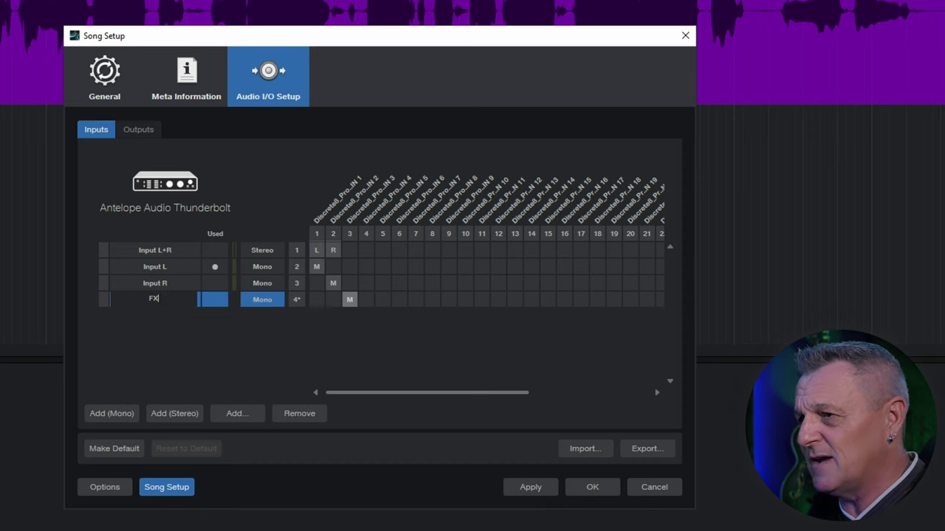
{"action": "type", "text": " IN"}
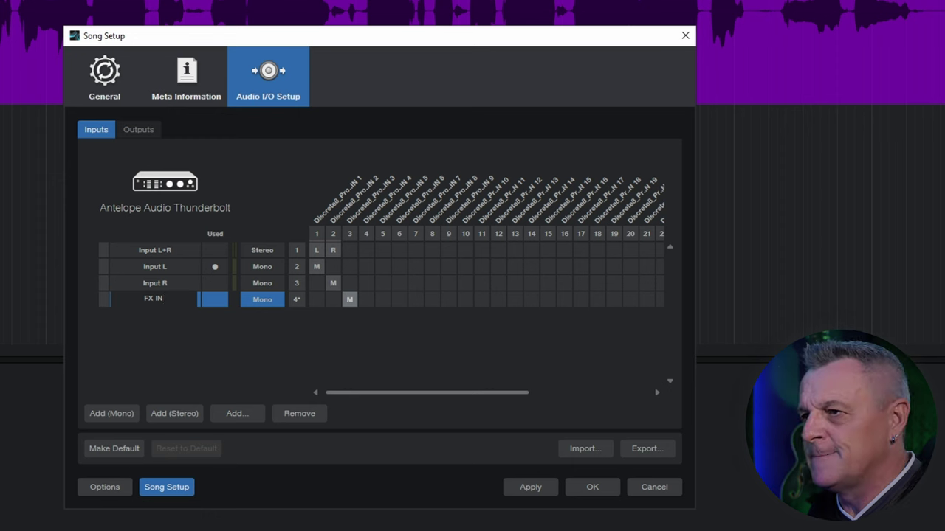
{"action": "key", "text": "Return"}
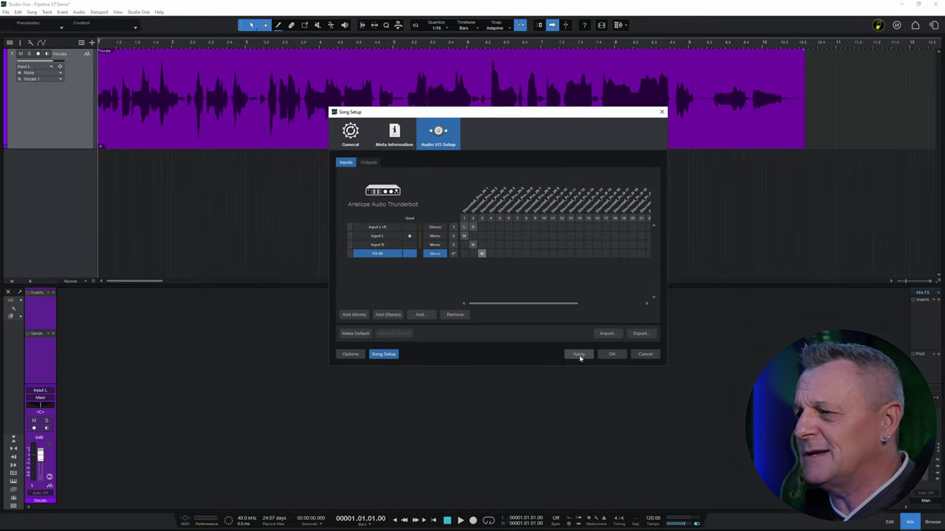
{"action": "left_click", "coordinate": [579, 355]}
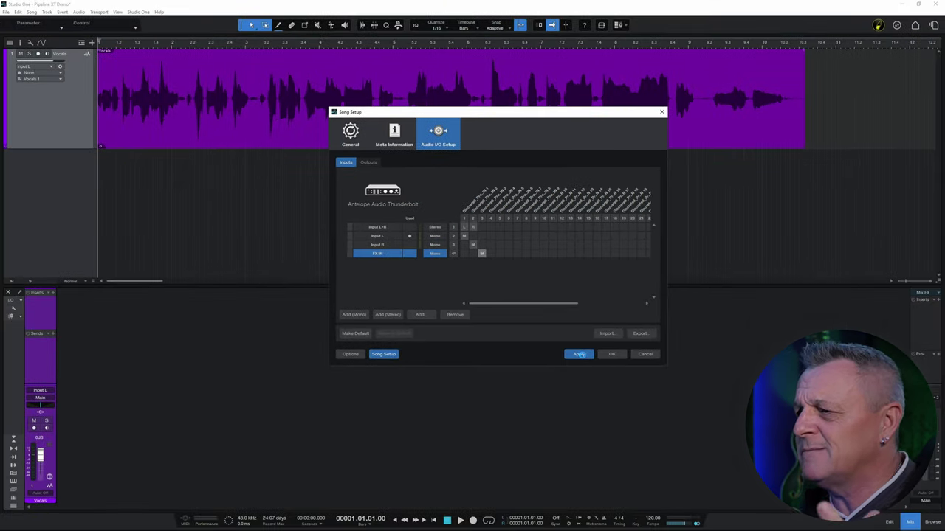
{"action": "left_click", "coordinate": [609, 356]}
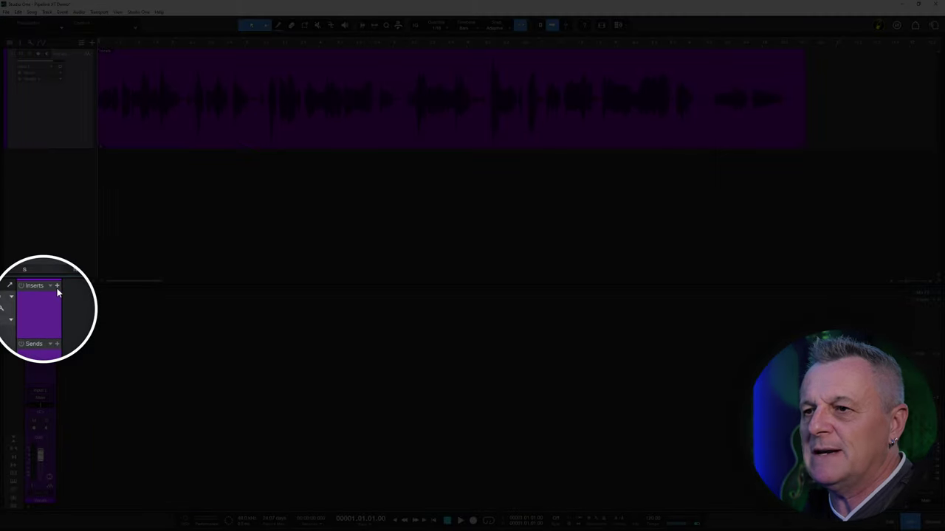
Insert Pipeline Mono on the Vocals channel, with its send routed to FX Out and its return to FX IN
{"action": "left_click", "coordinate": [57, 288]}
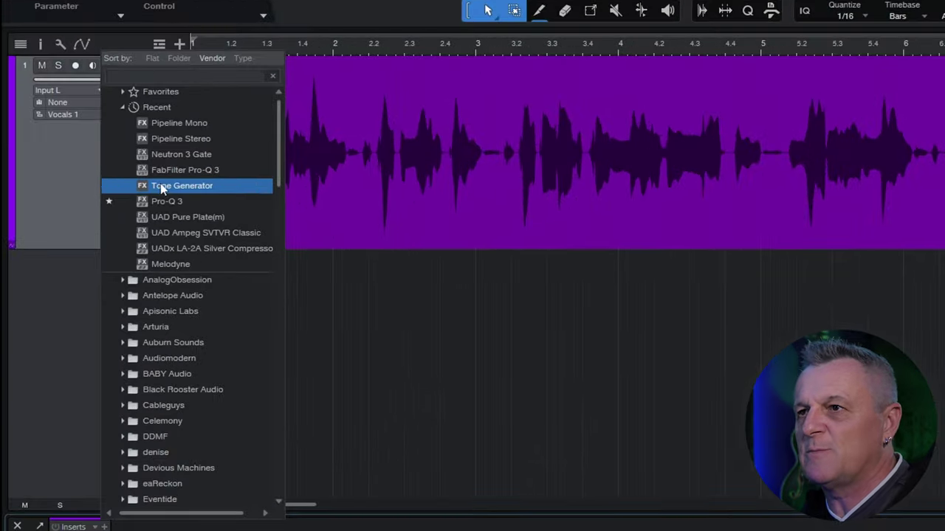
{"action": "left_click", "coordinate": [214, 126]}
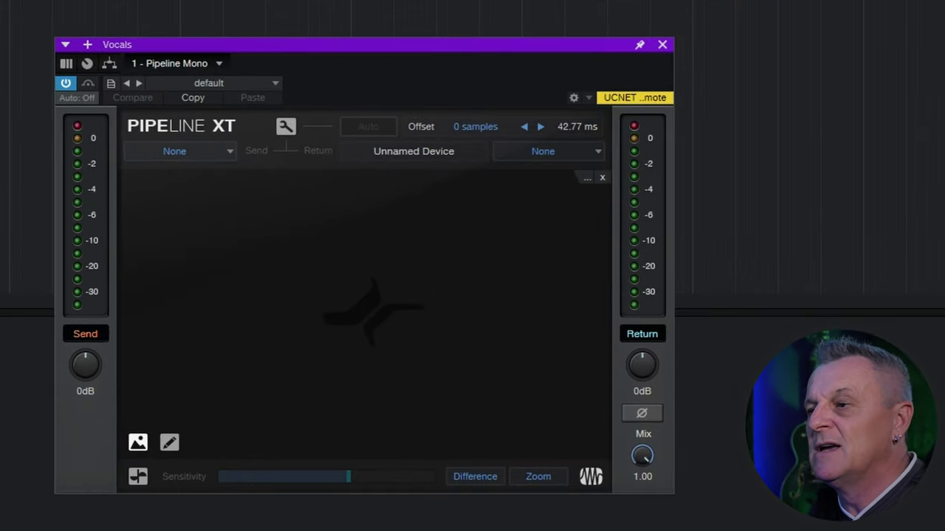
{"action": "left_click", "coordinate": [182, 156]}
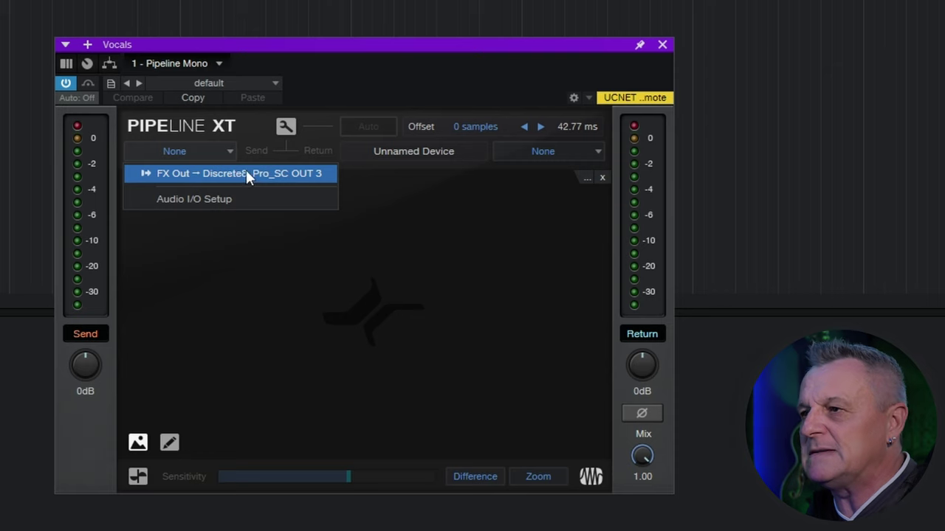
{"action": "left_click", "coordinate": [206, 174]}
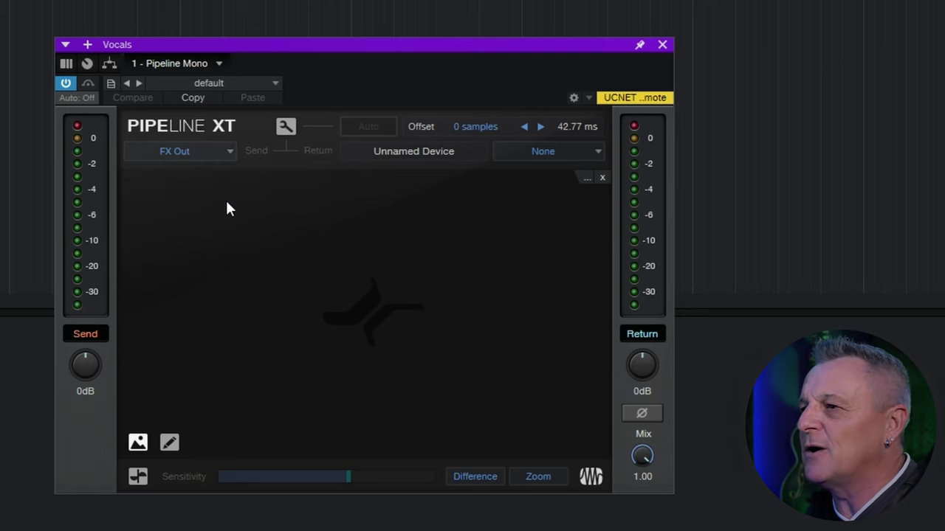
{"action": "left_click", "coordinate": [545, 150]}
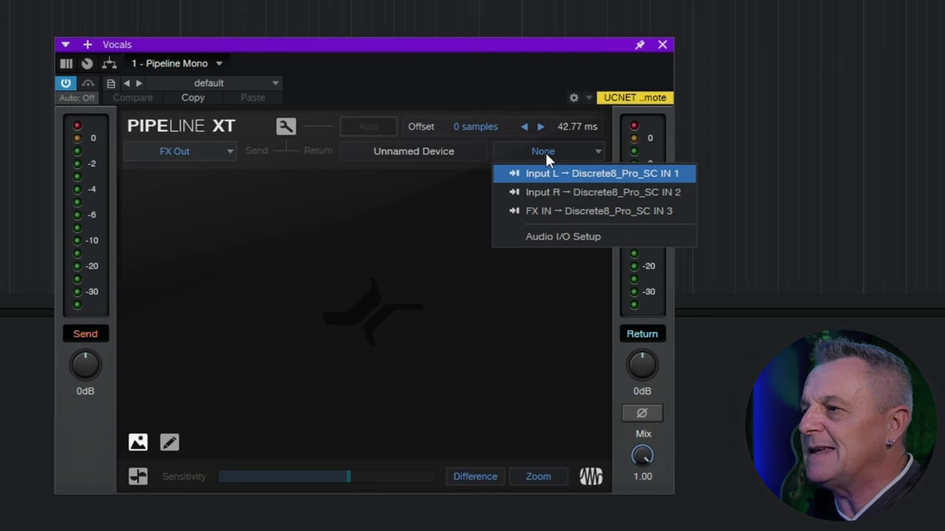
{"action": "left_click", "coordinate": [563, 210]}
Name the unnamed external device in Pipeline XT WA76
{"action": "left_click", "coordinate": [429, 151]}
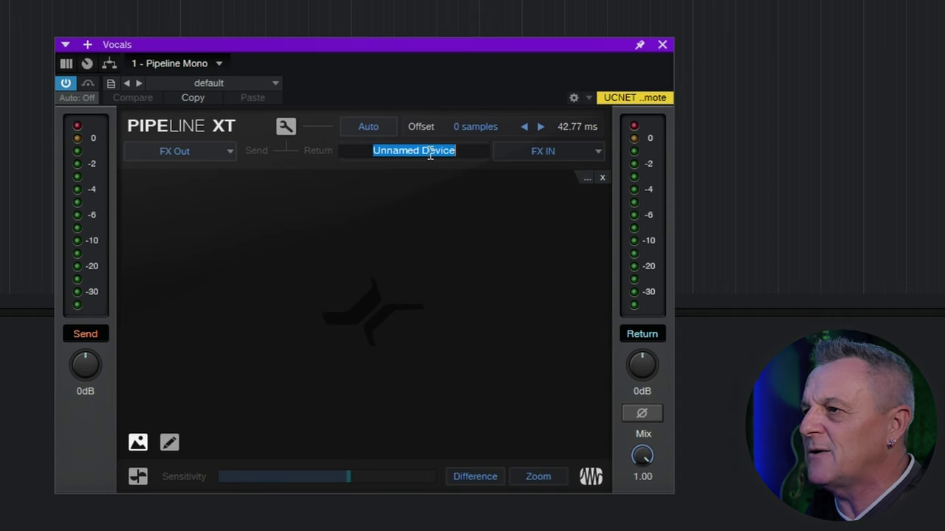
{"action": "type", "text": "WA76"}
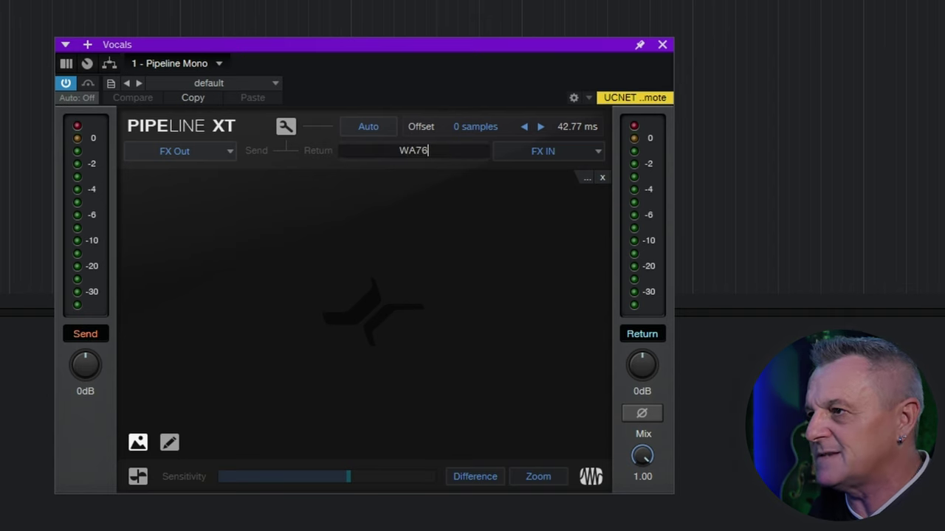
{"action": "key", "text": "Return"}
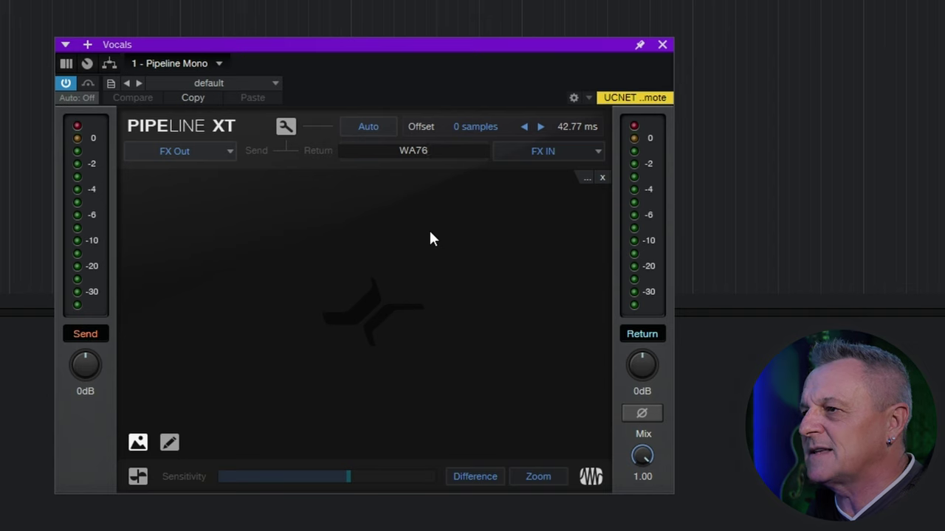
{"action": "key", "text": "Return"}
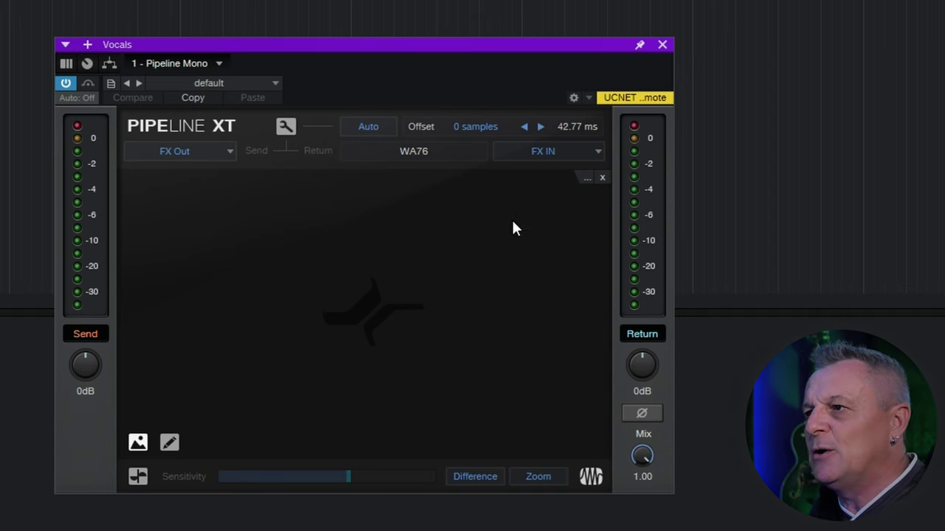
Run Pipeline XT's automatic latency detection for the WA76 loop and keep the detected sample offset
{"action": "left_click", "coordinate": [368, 127]}
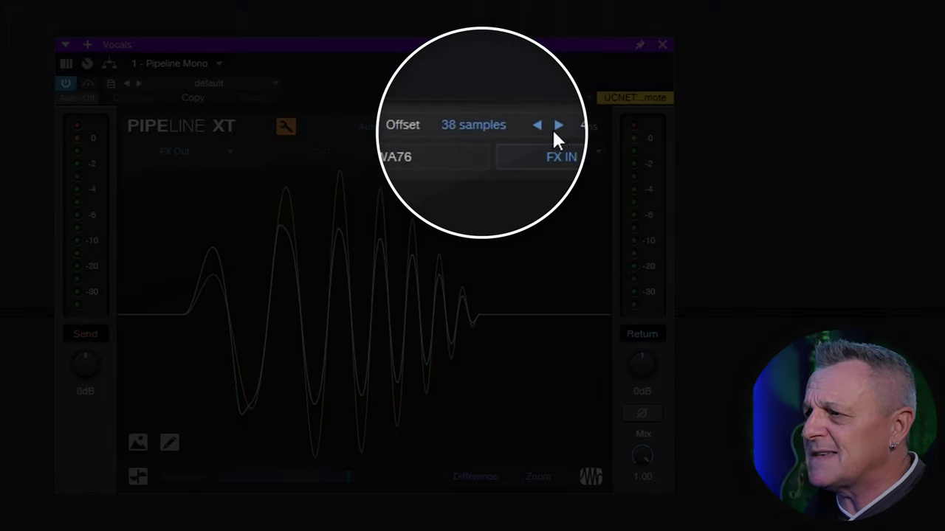
{"action": "double_click", "coordinate": [491, 124]}
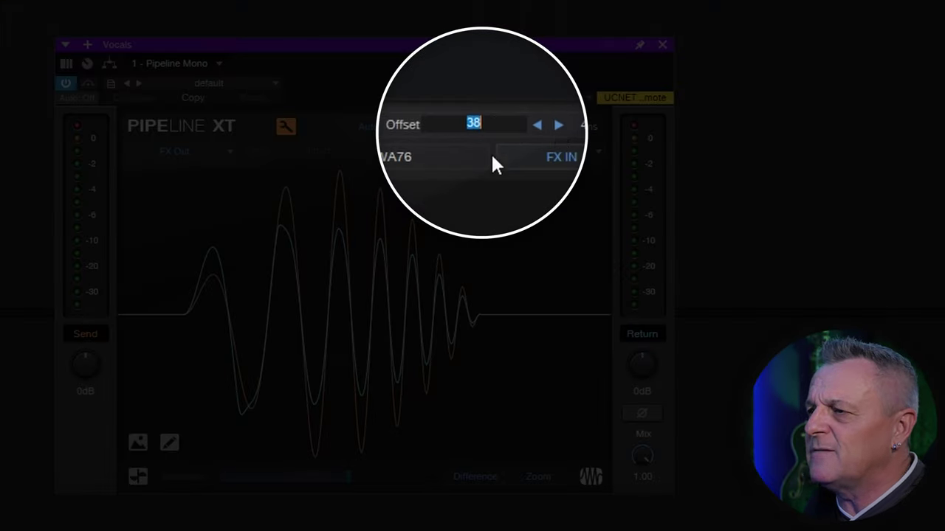
{"action": "key", "text": "Return"}
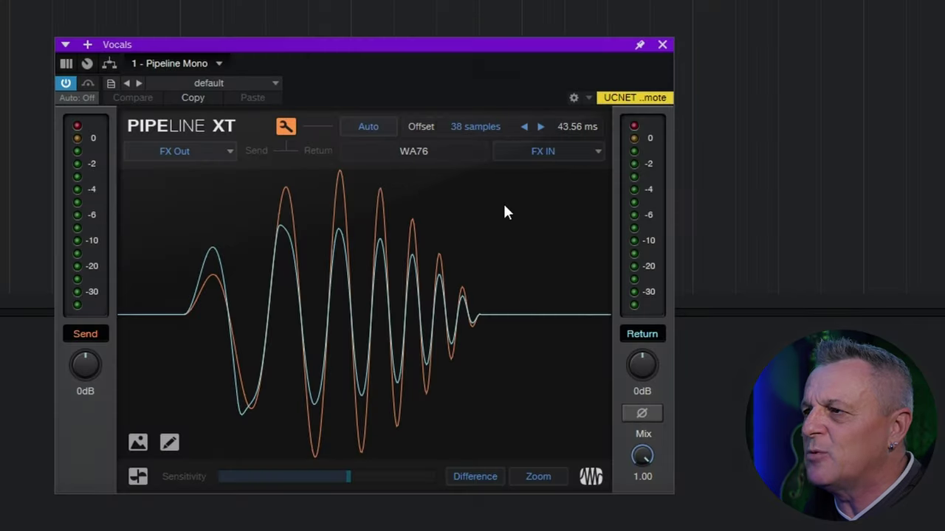
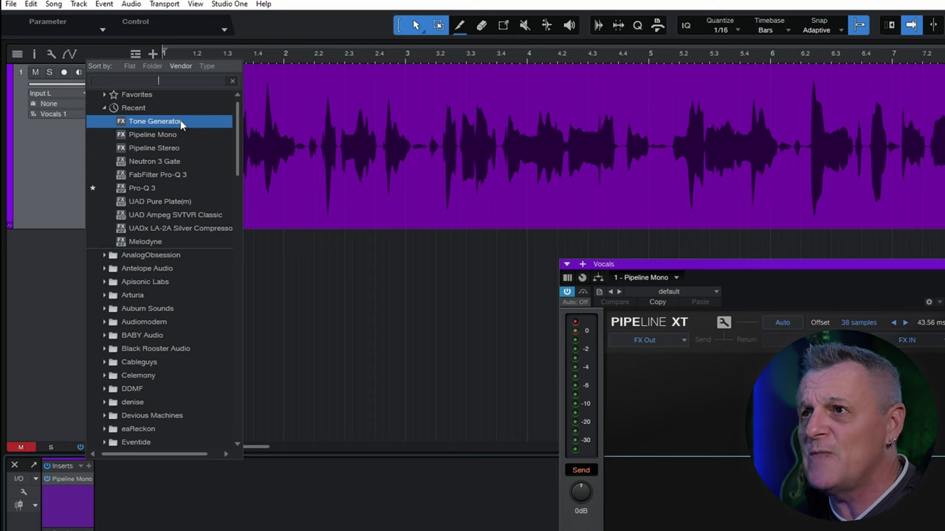
Insert a Tone Generator on the Vocals channel and set its level to -6 dB
{"action": "left_click", "coordinate": [180, 124]}
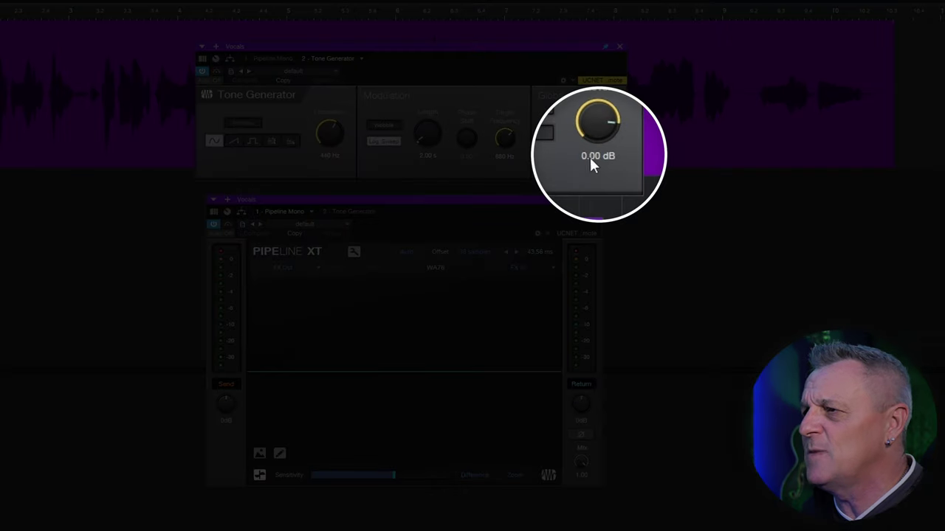
{"action": "left_click", "coordinate": [592, 156]}
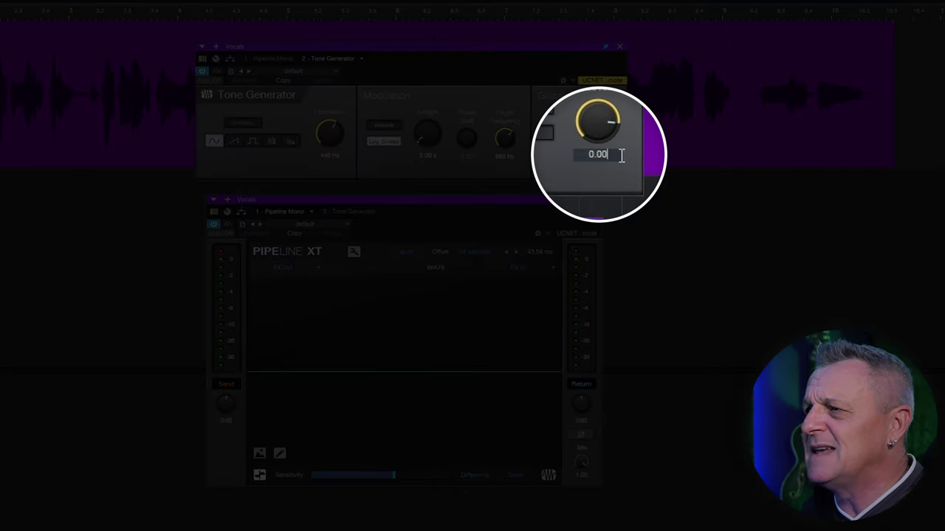
{"action": "left_click_drag", "start_coordinate": [622, 155], "coordinate": [559, 160]}
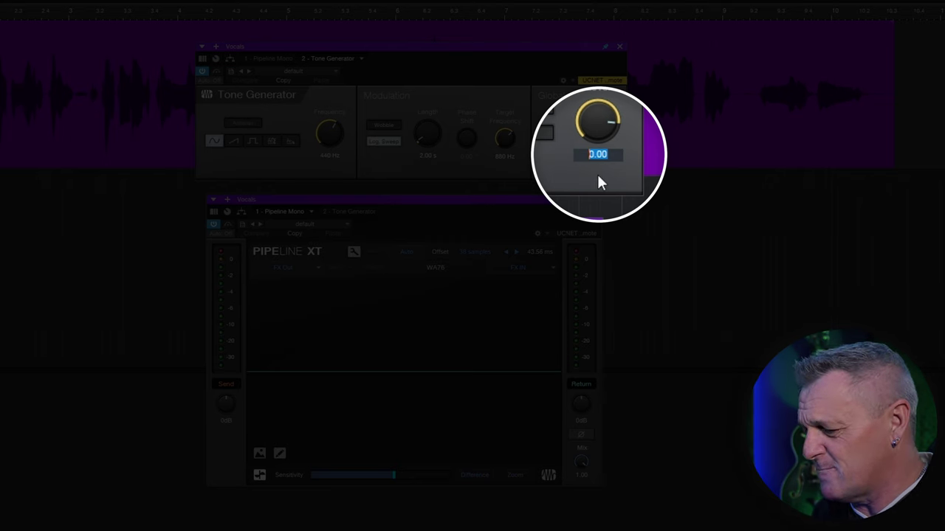
{"action": "type", "text": "-6"}
{"action": "key", "text": "Return"}
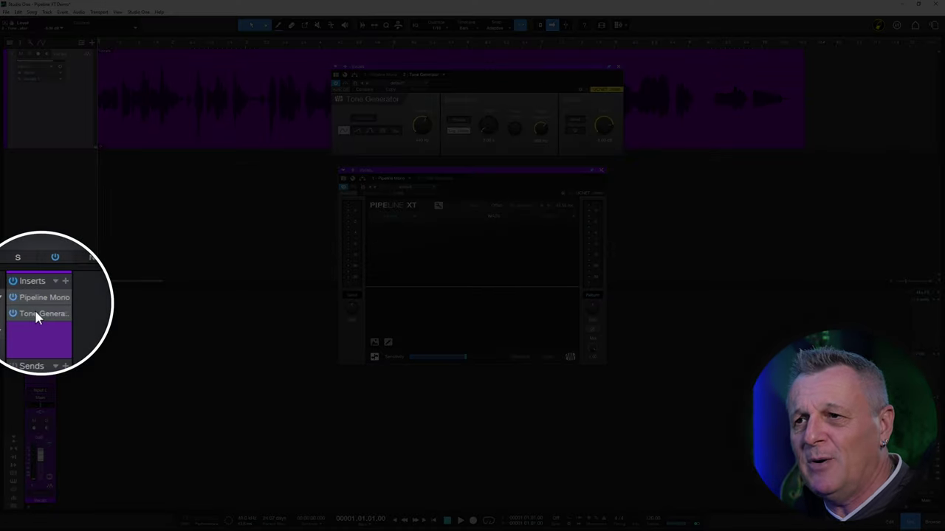
Move the Tone Generator ahead of Pipeline Mono in the Vocals inserts and switch its tone on
{"action": "left_click_drag", "start_coordinate": [41, 317], "coordinate": [47, 294]}
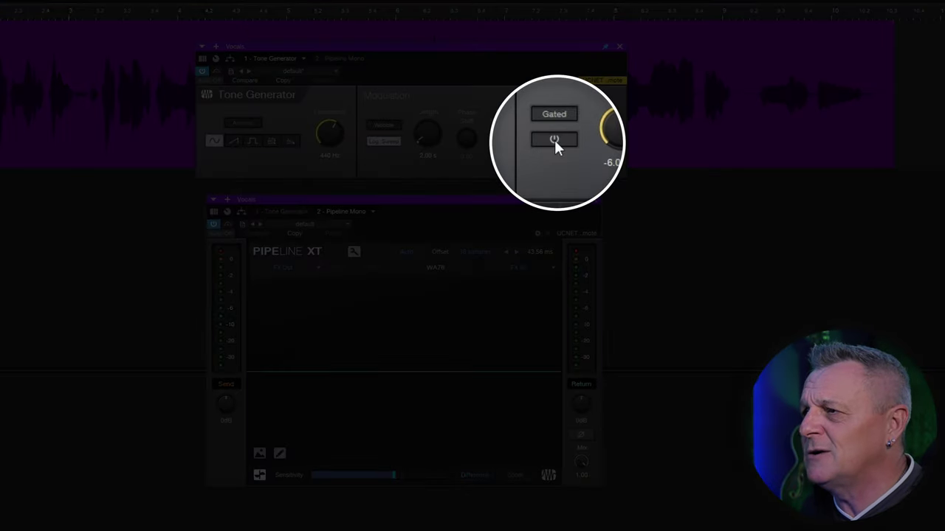
{"action": "left_click", "coordinate": [555, 140]}
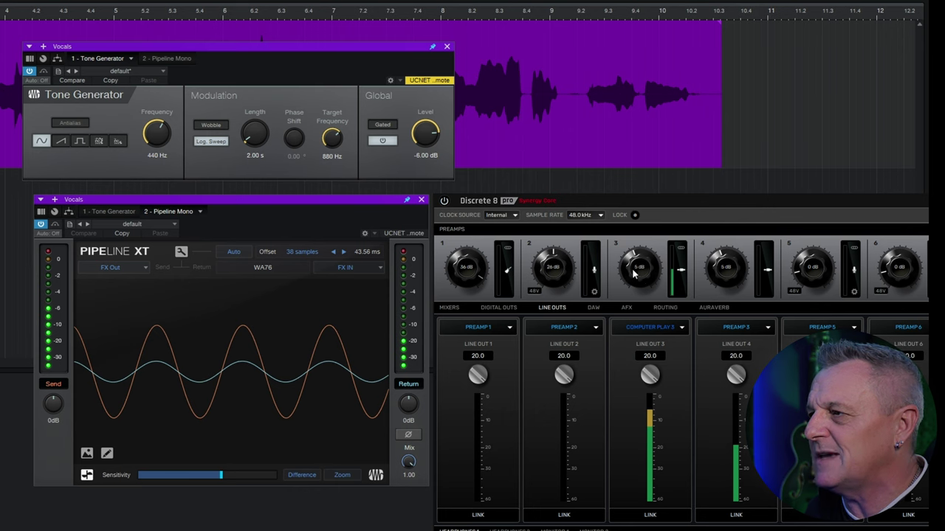
Adjust the preamp 3 gain on the Discrete 8 Pro to calibrate the return level of the WA76 loop
{"action": "left_click_drag", "start_coordinate": [640, 279], "coordinate": [642, 260]}
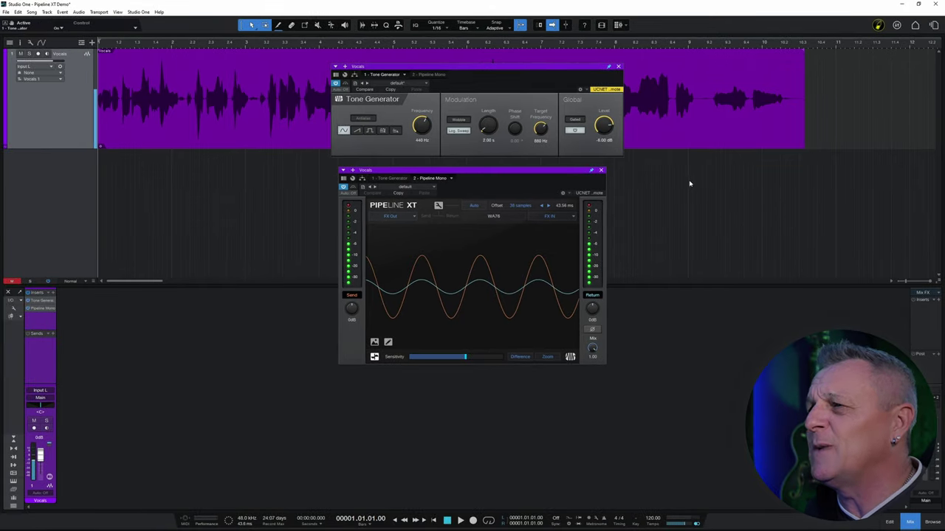
Switch off the test tone and remove the Tone Generator from the Vocals inserts
{"action": "left_click", "coordinate": [576, 130]}
{"action": "left_click", "coordinate": [618, 68]}
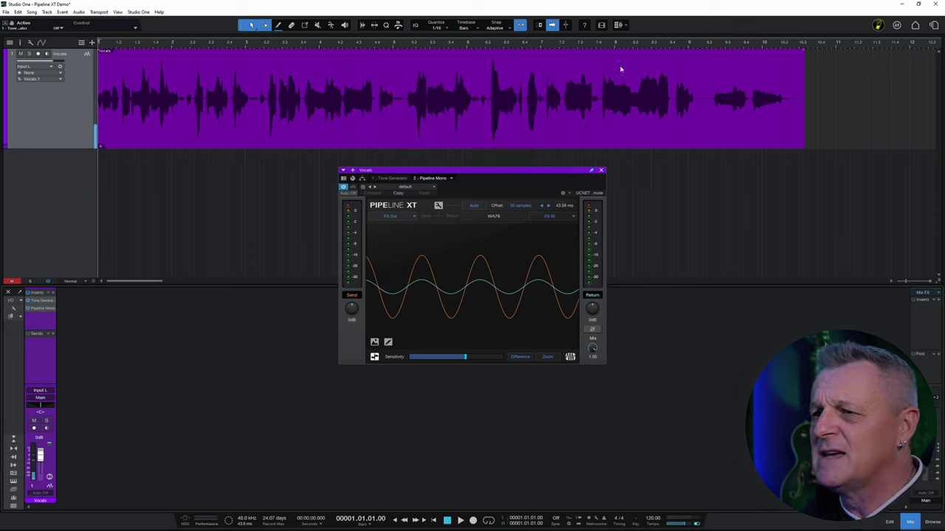
{"action": "right_click", "coordinate": [36, 301]}
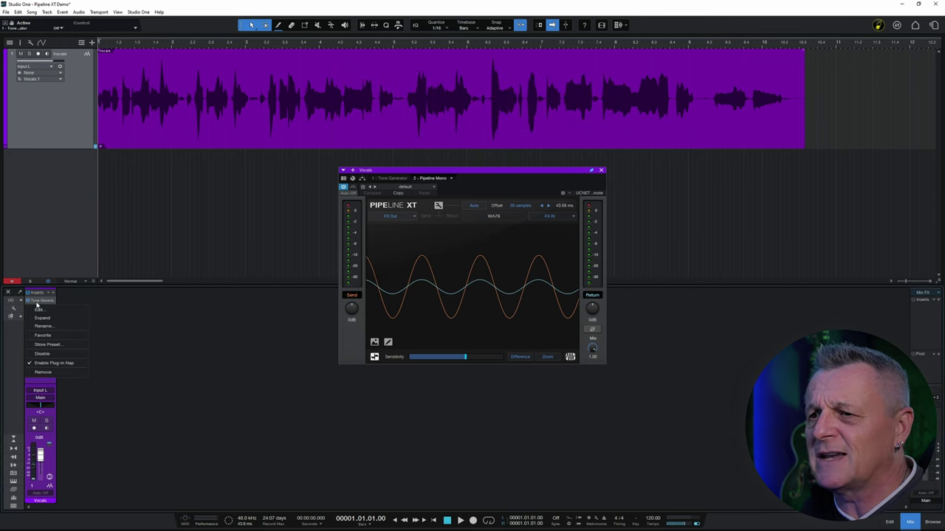
{"action": "left_click", "coordinate": [43, 373]}
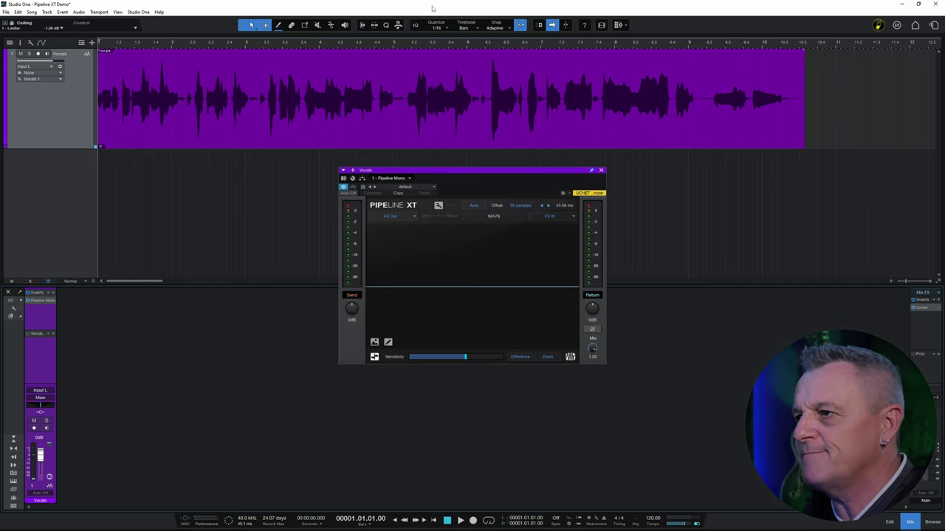
Play the Vocals track through the WA76 loop to check the send and return signals, and stop playback
{"action": "key", "text": "space"}
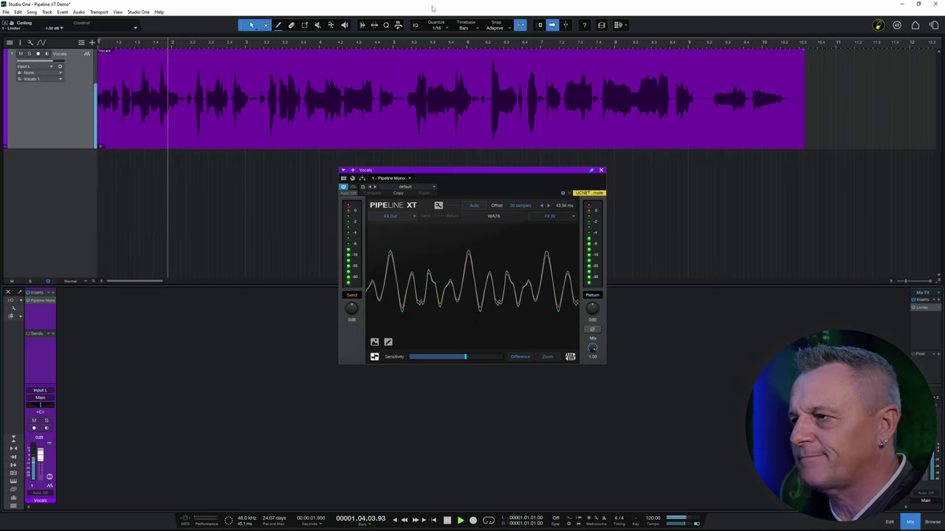
{"action": "key", "text": "space"}
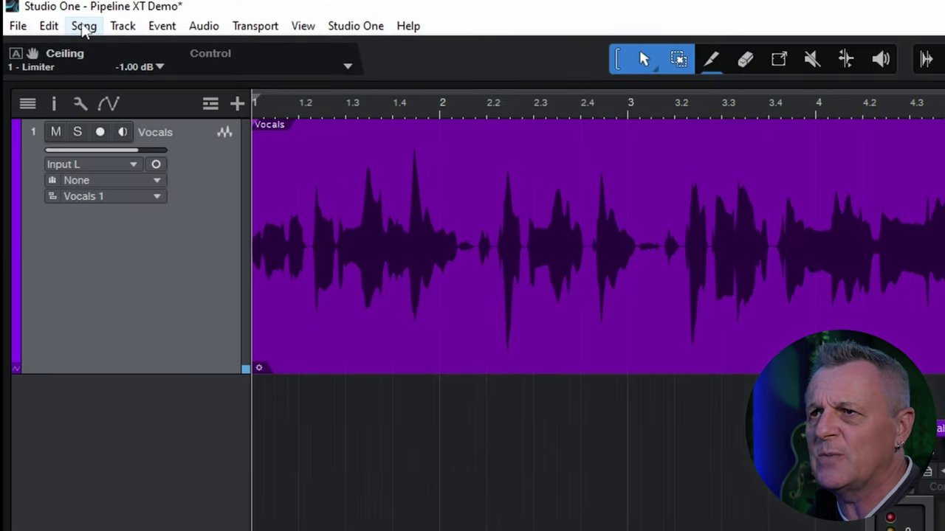
Try exporting the song's mixdown in real time as a 32-bit float, 48 kHz Wave file, and cancel the render
{"action": "left_click", "coordinate": [84, 27]}
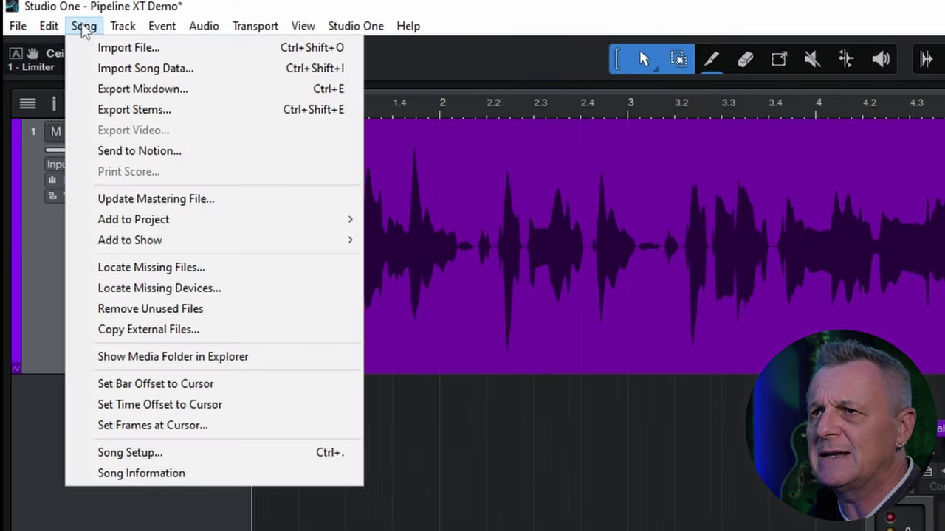
{"action": "left_click", "coordinate": [126, 89]}
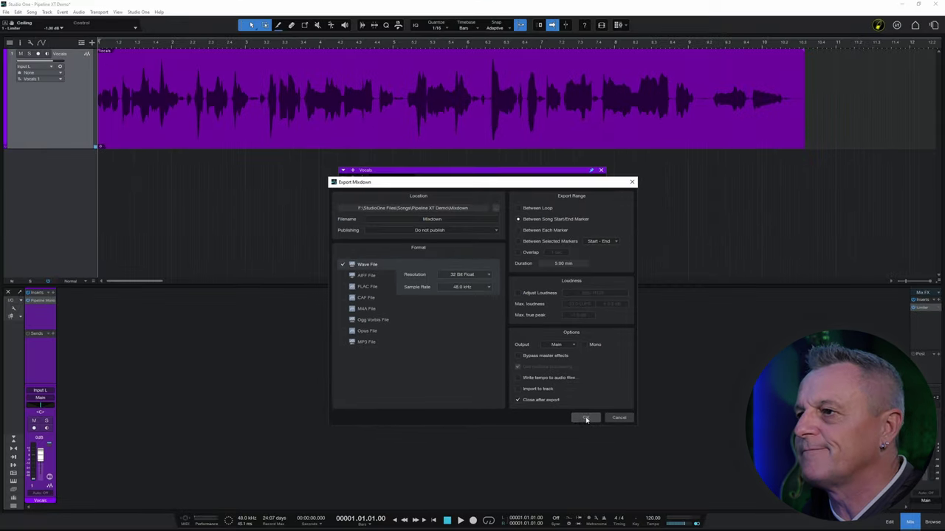
{"action": "left_click", "coordinate": [555, 436]}
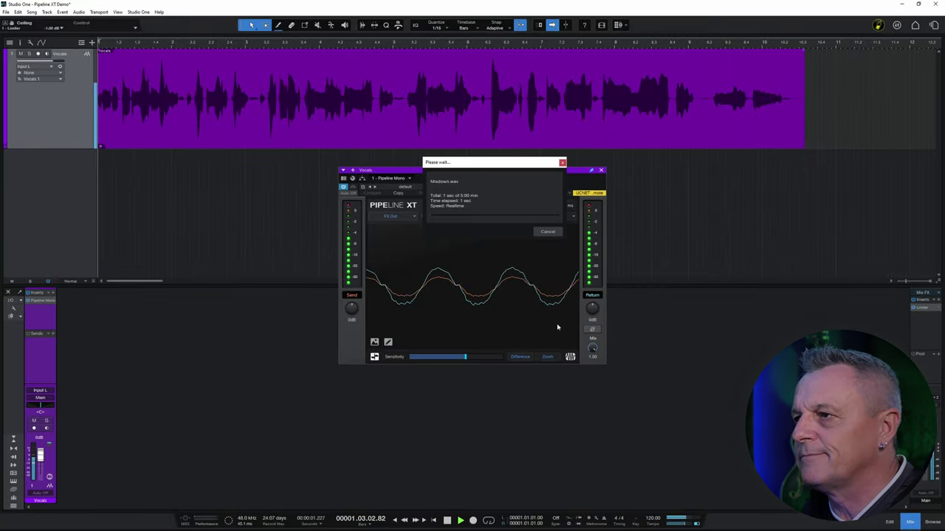
{"action": "left_click", "coordinate": [547, 232]}
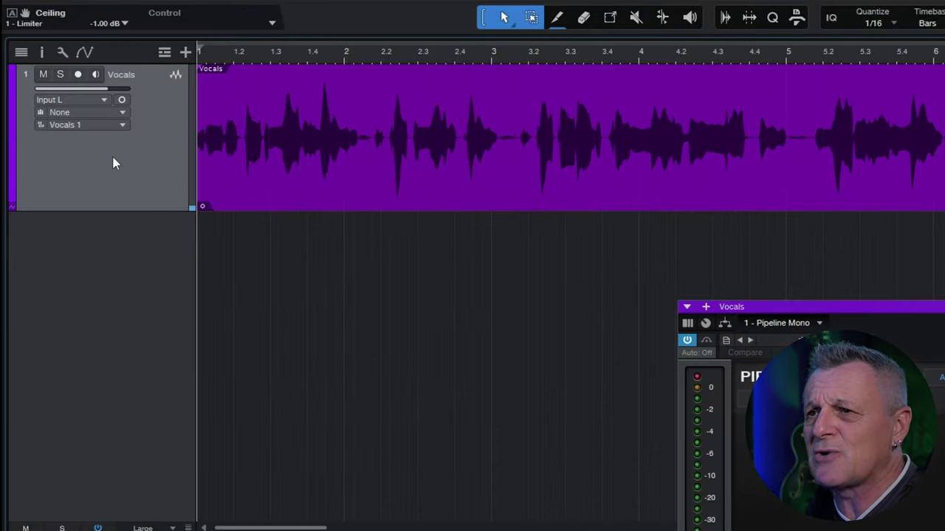
Add a mono audio track below the Vocals track and select it
{"action": "right_click", "coordinate": [107, 254]}
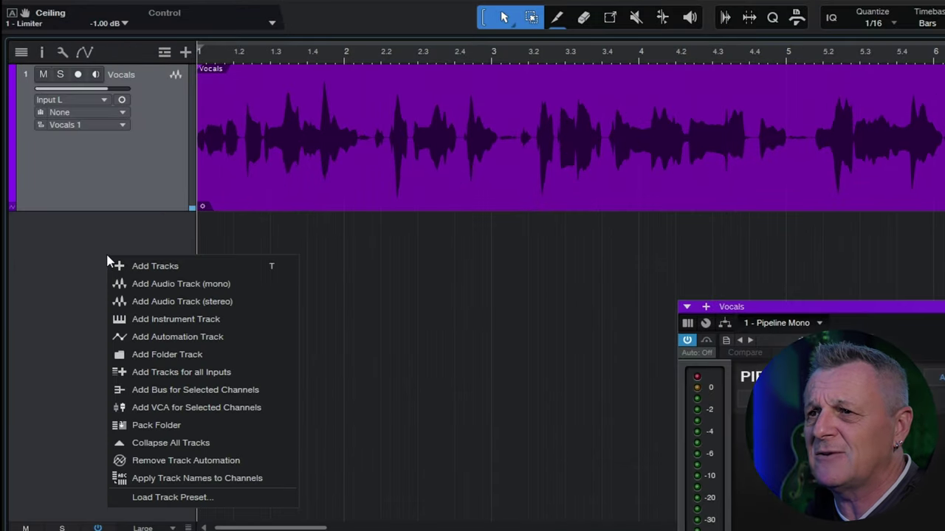
{"action": "left_click", "coordinate": [162, 288]}
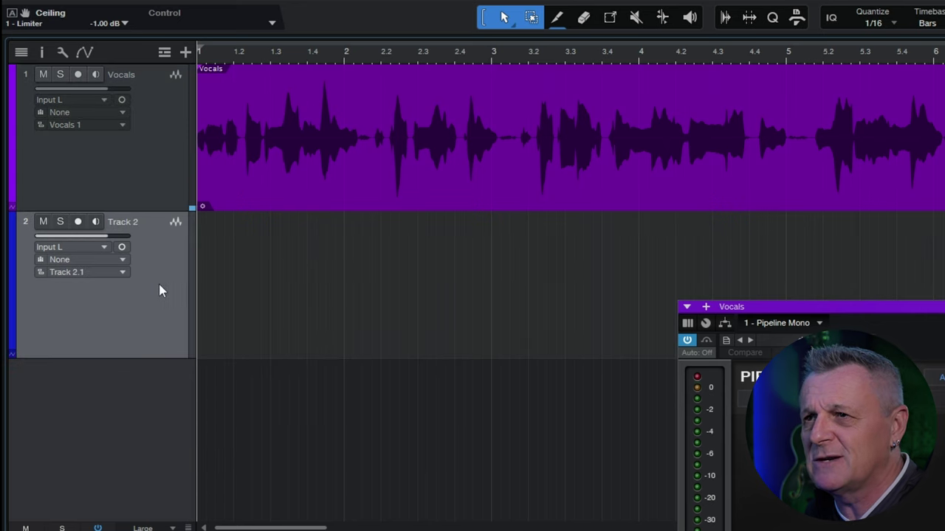
{"action": "left_click", "coordinate": [84, 162]}
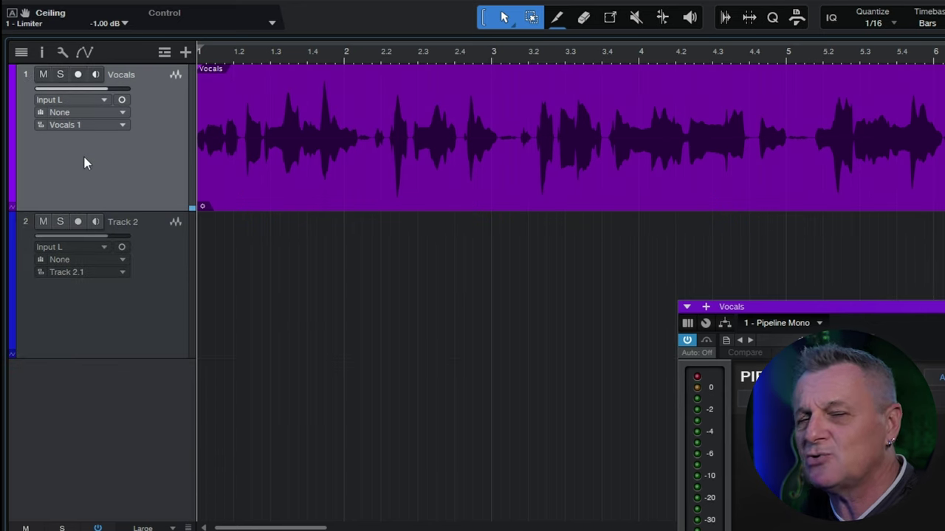
{"action": "left_click", "coordinate": [116, 308]}
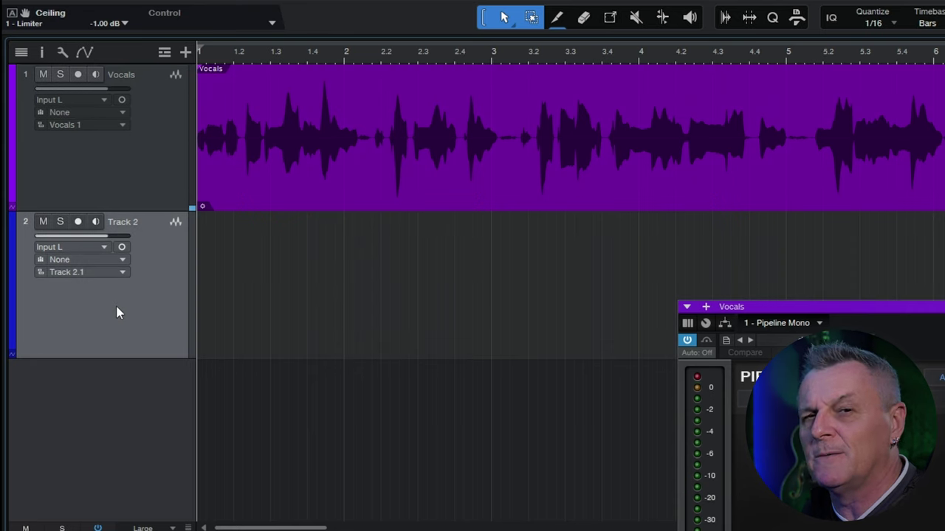
Switch Track 2 to stereo channel mode and set its input to the Vocals track
{"action": "left_click", "coordinate": [83, 250]}
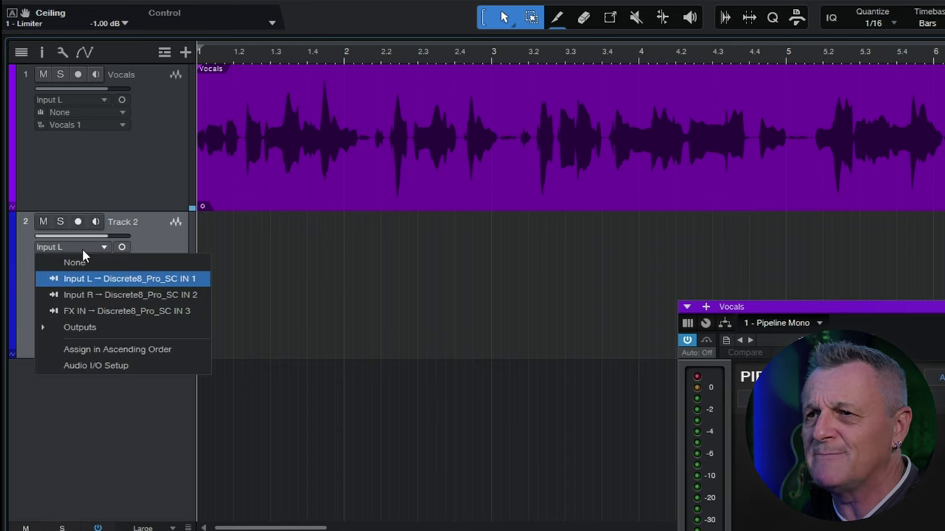
{"action": "left_click", "coordinate": [78, 333]}
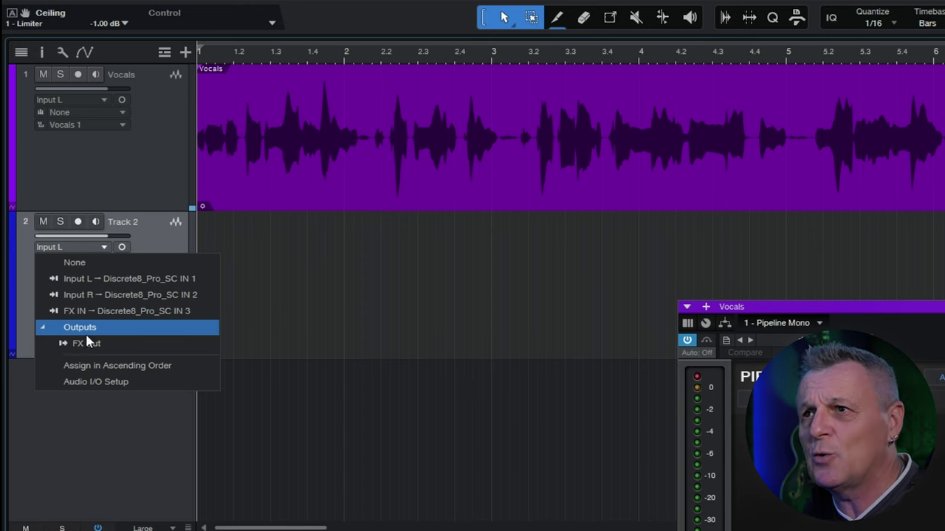
{"action": "left_click", "coordinate": [88, 180]}
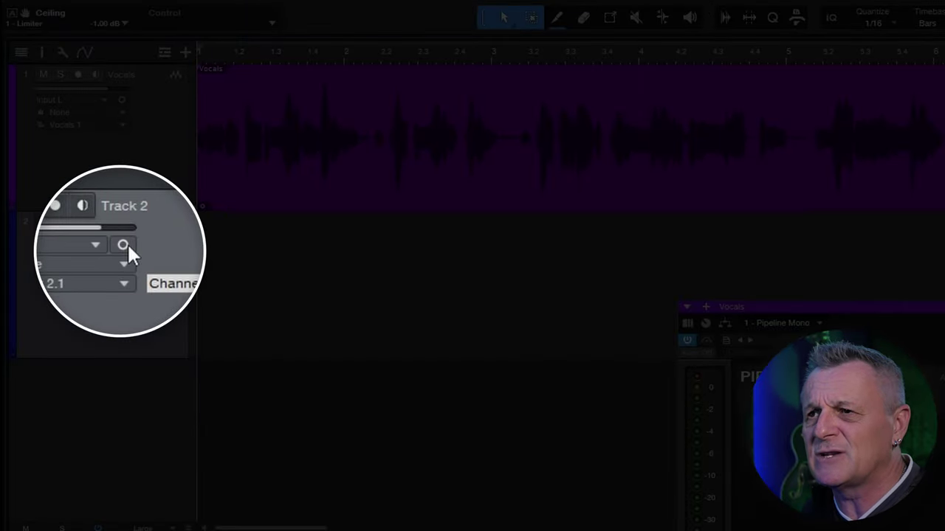
{"action": "left_click", "coordinate": [122, 247]}
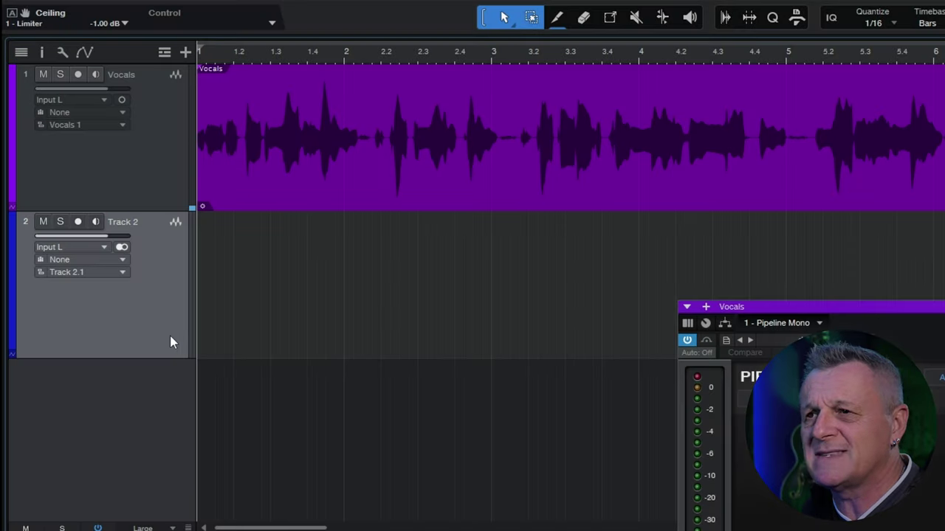
{"action": "left_click", "coordinate": [62, 247]}
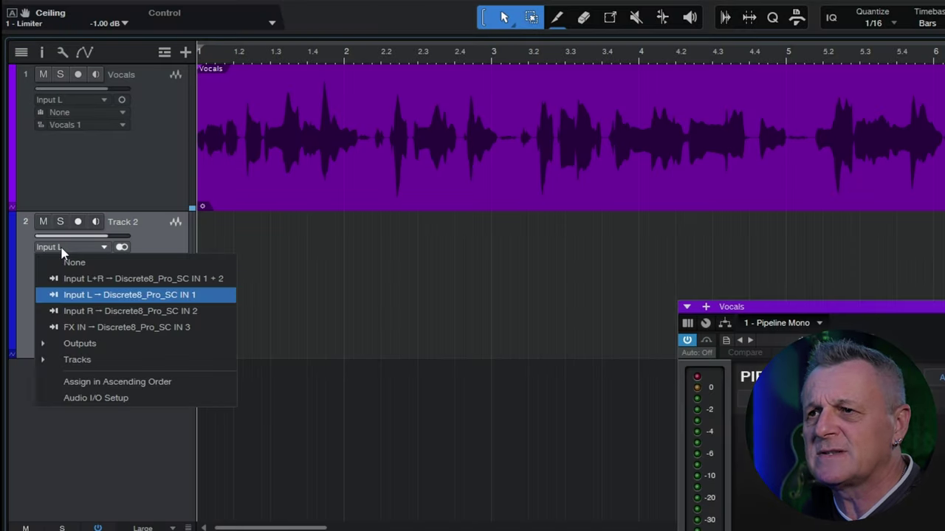
{"action": "left_click", "coordinate": [74, 359]}
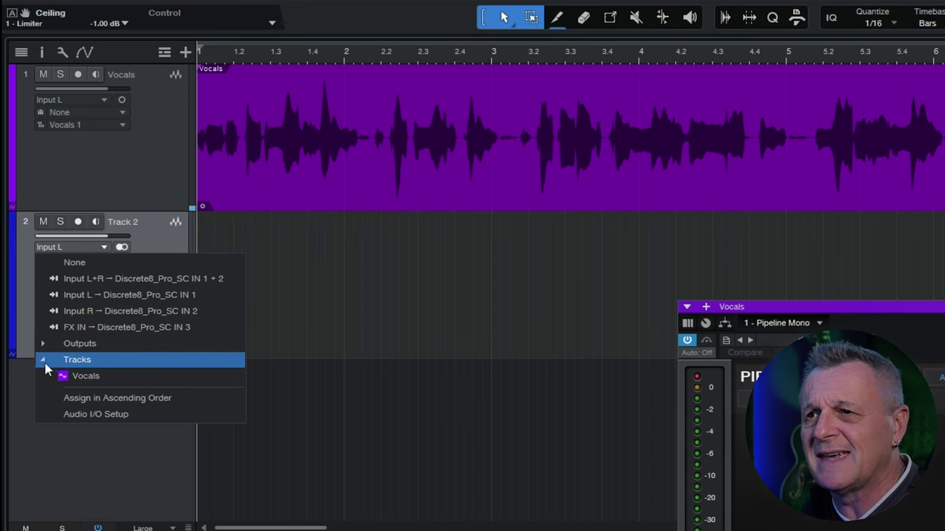
{"action": "left_click", "coordinate": [85, 378]}
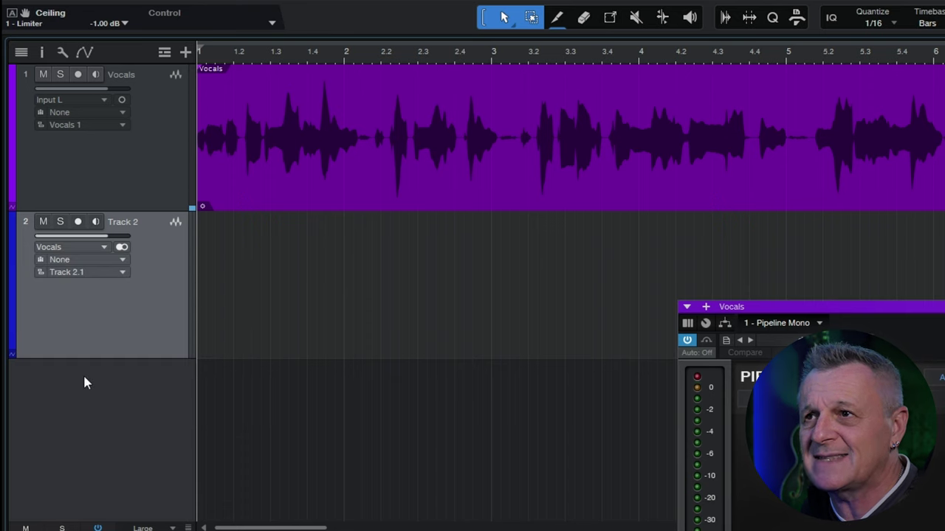
Arm Track 2 for recording and switch off its input monitoring
{"action": "left_click", "coordinate": [78, 222]}
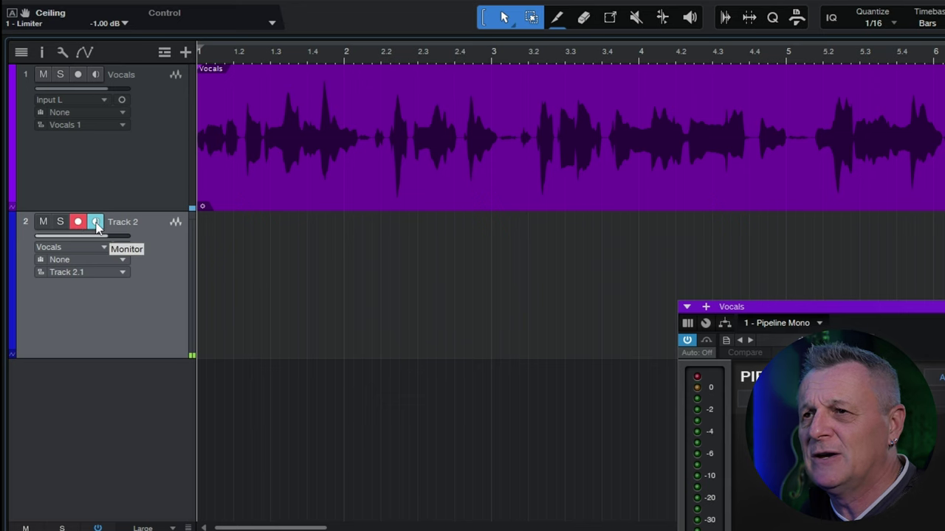
{"action": "left_click", "coordinate": [95, 223]}
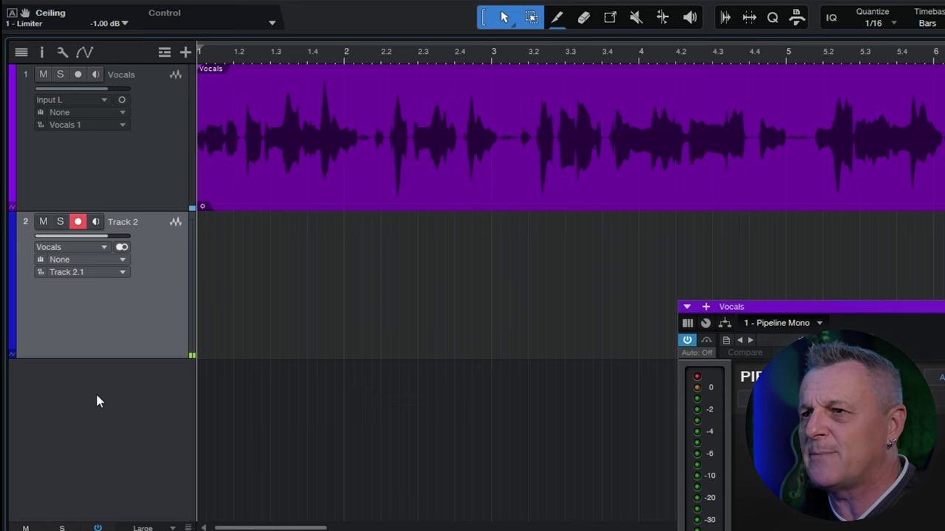
Try recording the processed Vocals signal onto Track 2, and undo the take
{"action": "key", "text": "KP_Multiply"}
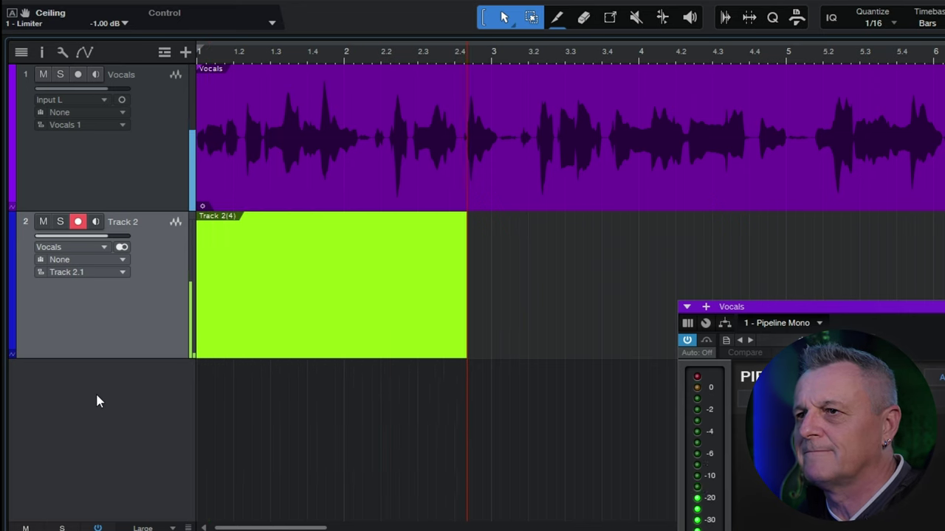
{"action": "key", "text": "space"}
{"action": "key", "text": "ctrl+z"}
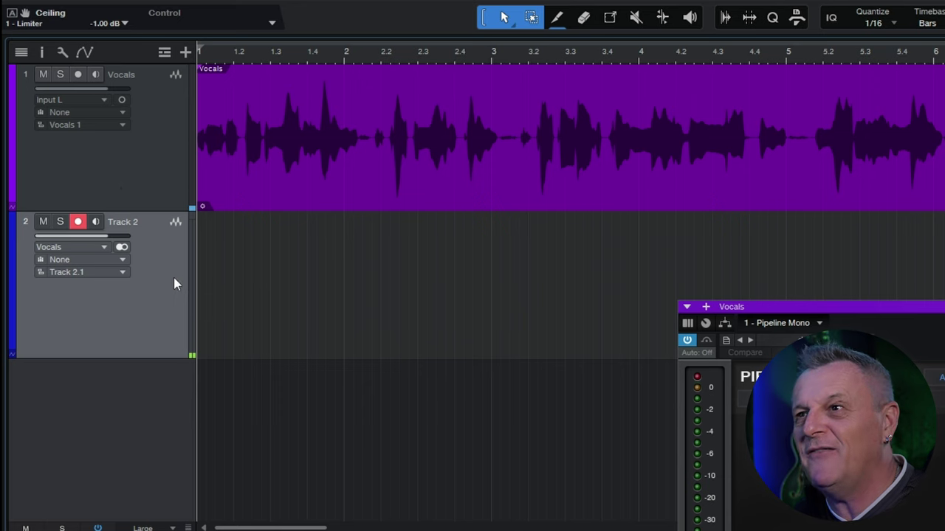
Switch the Vocals track to stereo channel mode and record its output onto the armed Track 2
{"action": "left_click", "coordinate": [141, 152]}
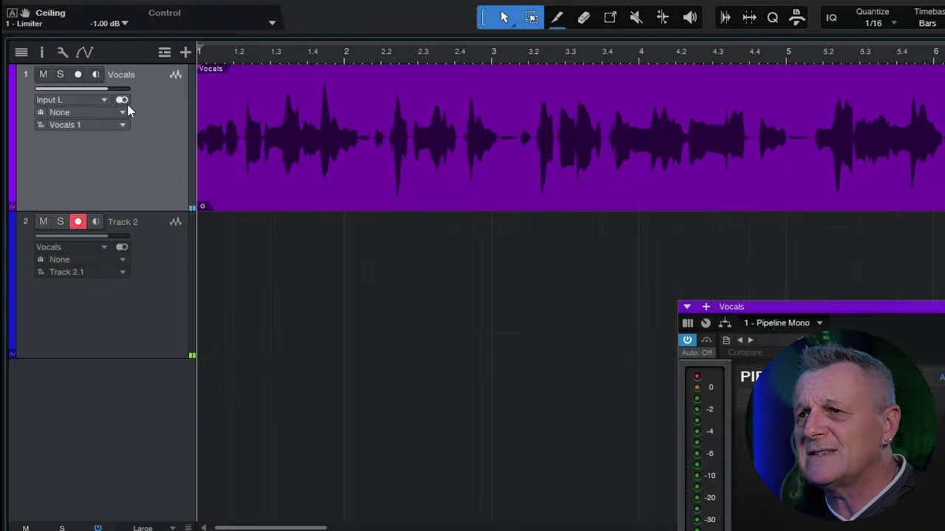
{"action": "left_click", "coordinate": [138, 330]}
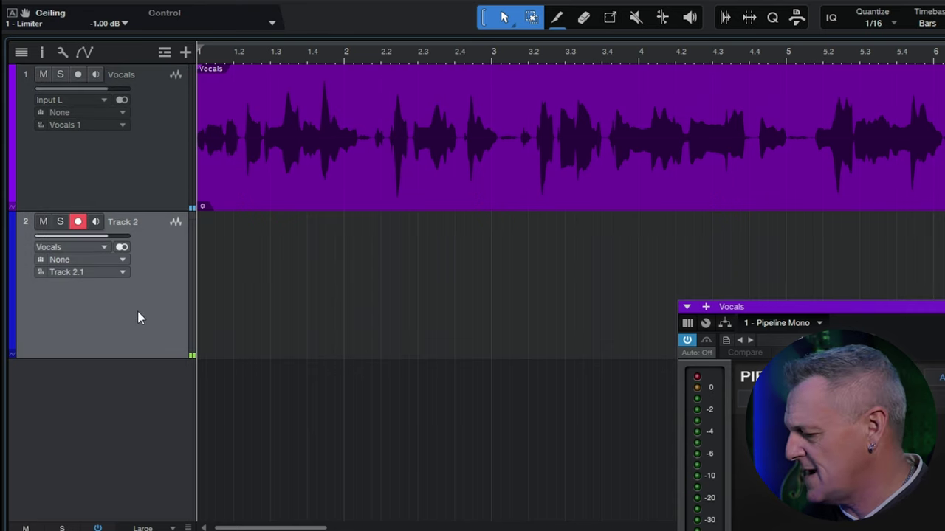
{"action": "key", "text": "KP_Multiply"}
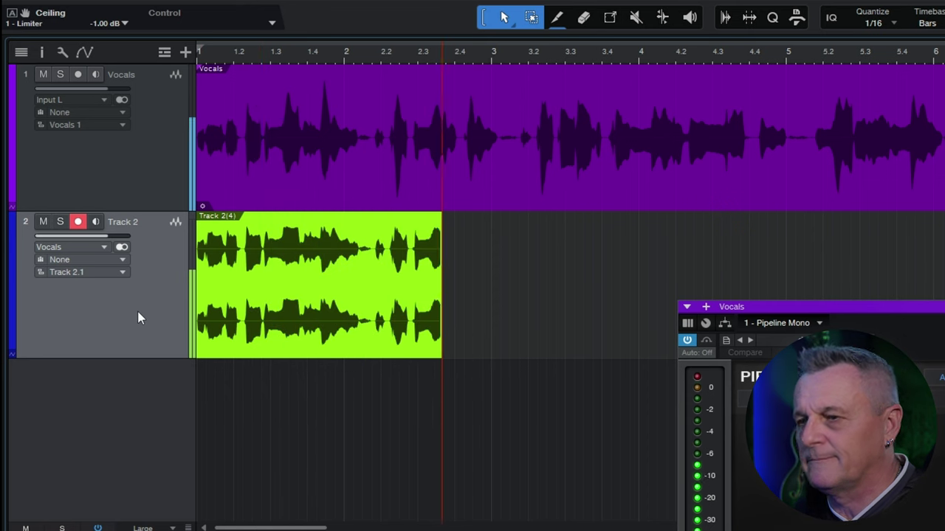
{"action": "key", "text": "space"}
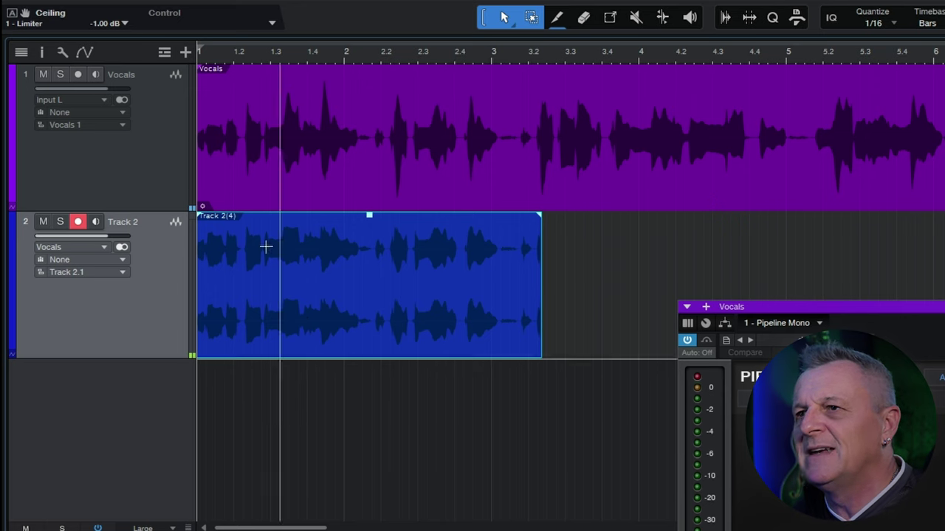
Set the Vocals track and Track 2 back to mono channel mode, and undo the stereo take on Track 2
{"action": "left_click", "coordinate": [145, 165]}
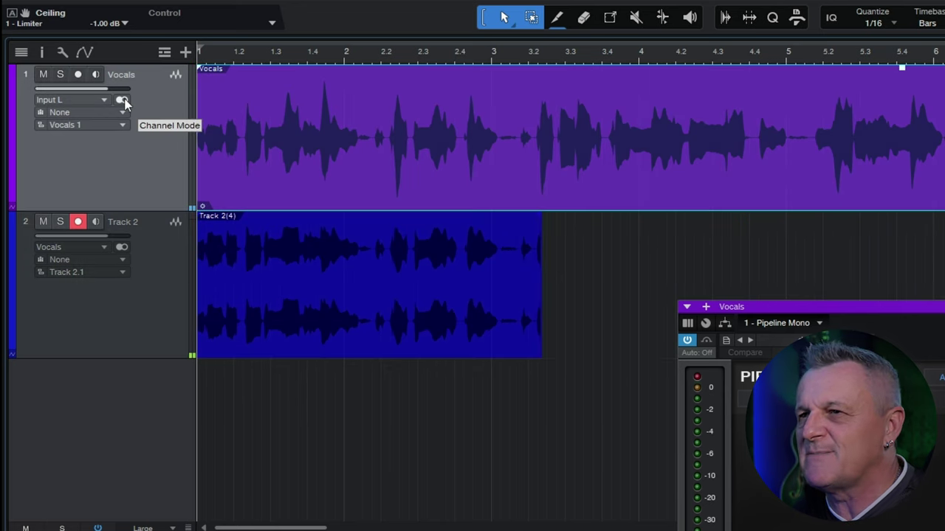
{"action": "left_click", "coordinate": [123, 101]}
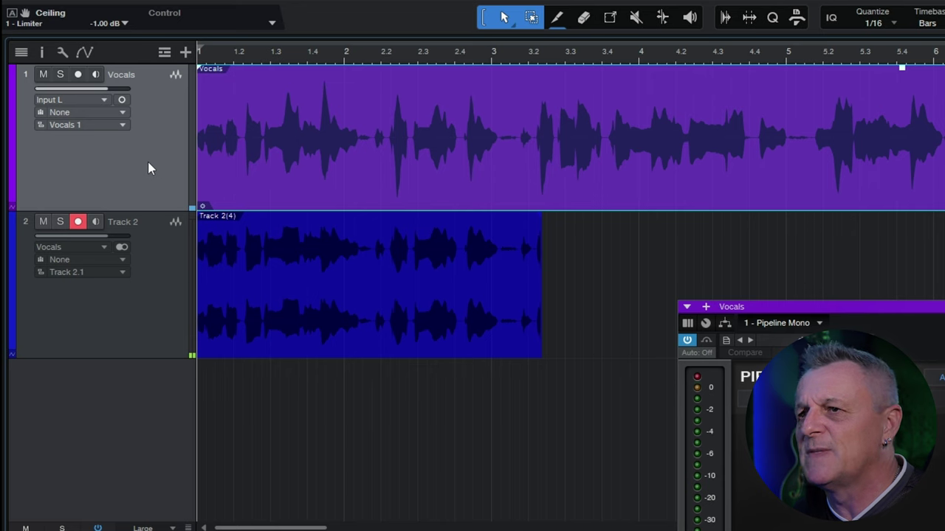
{"action": "left_click", "coordinate": [164, 292]}
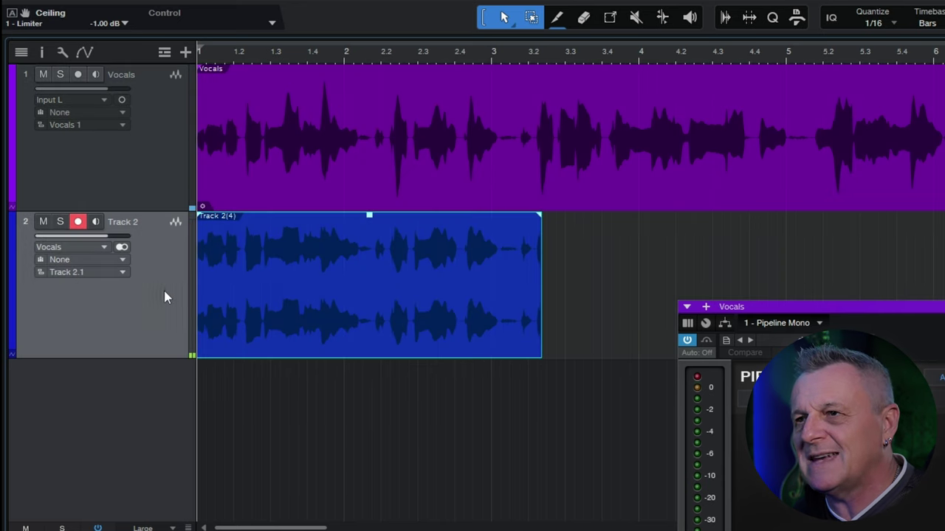
{"action": "left_click", "coordinate": [122, 248]}
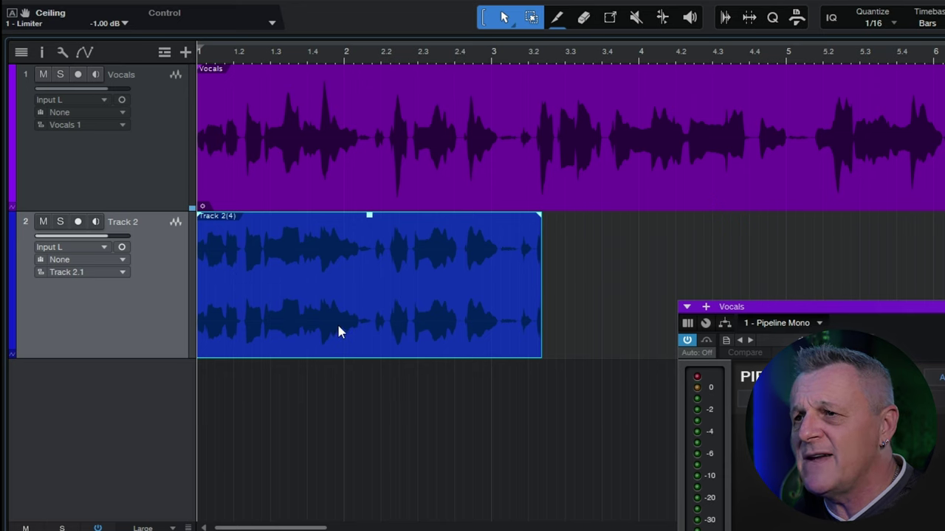
{"action": "key", "text": "alt"}
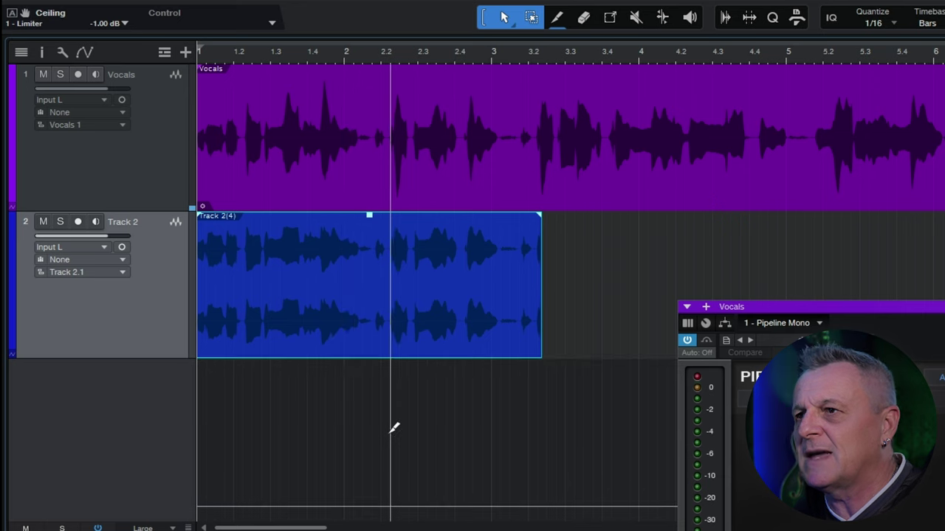
{"action": "key", "text": "ctrl+z"}
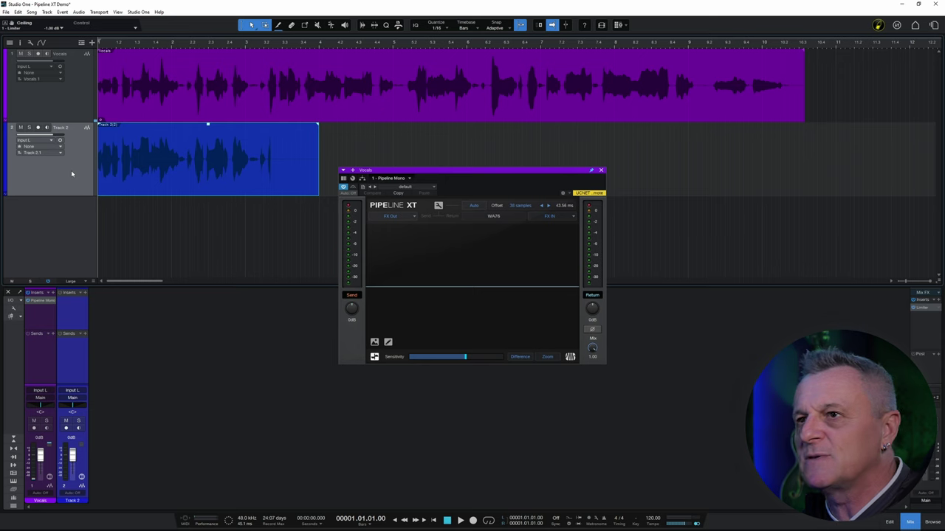
Mute the original Vocals track and select Track 2 with the recorded take
{"action": "left_click", "coordinate": [66, 100]}
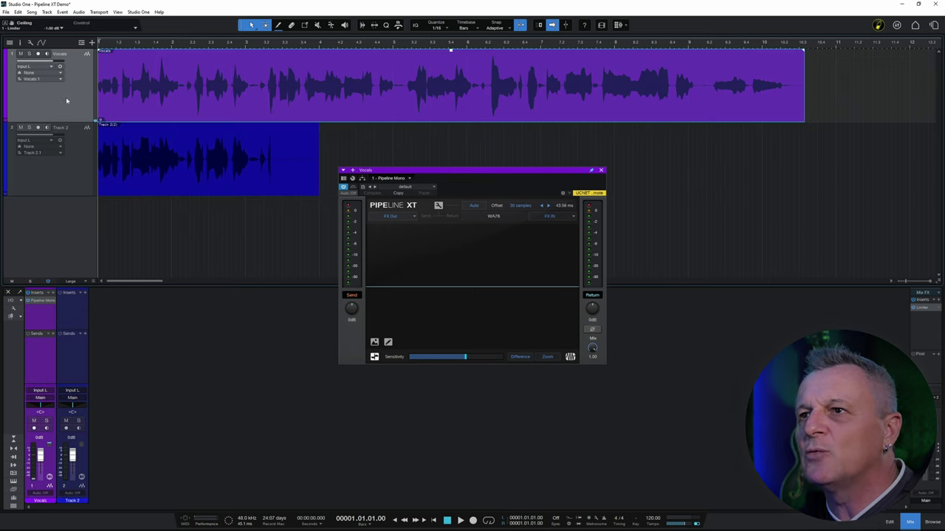
{"action": "left_click", "coordinate": [20, 54]}
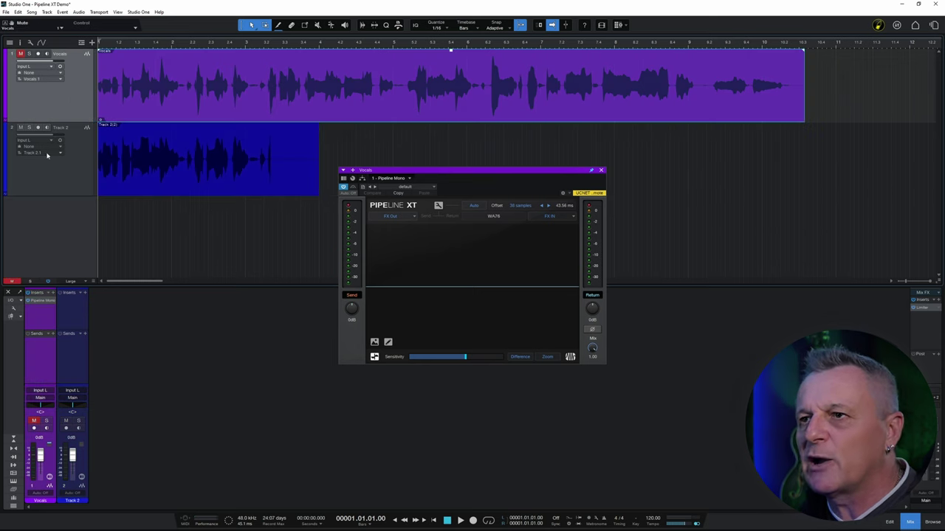
{"action": "left_click", "coordinate": [51, 179]}
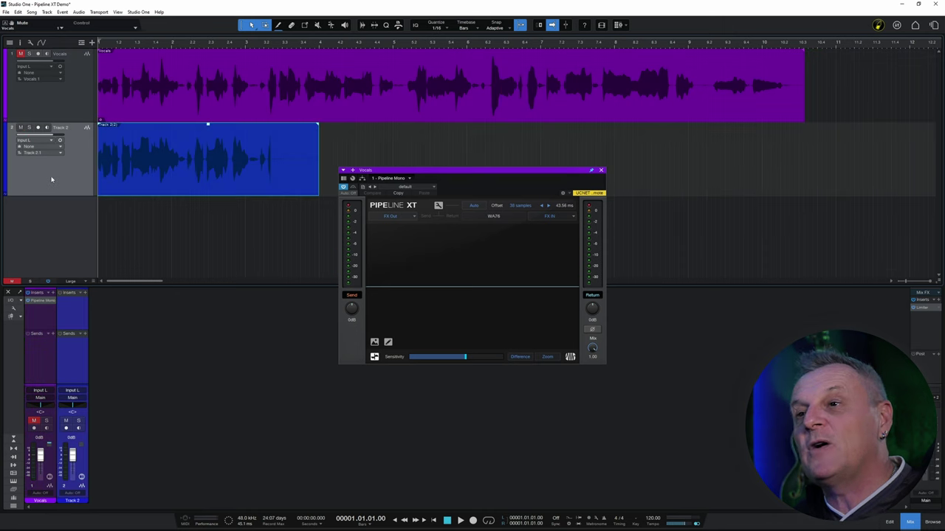